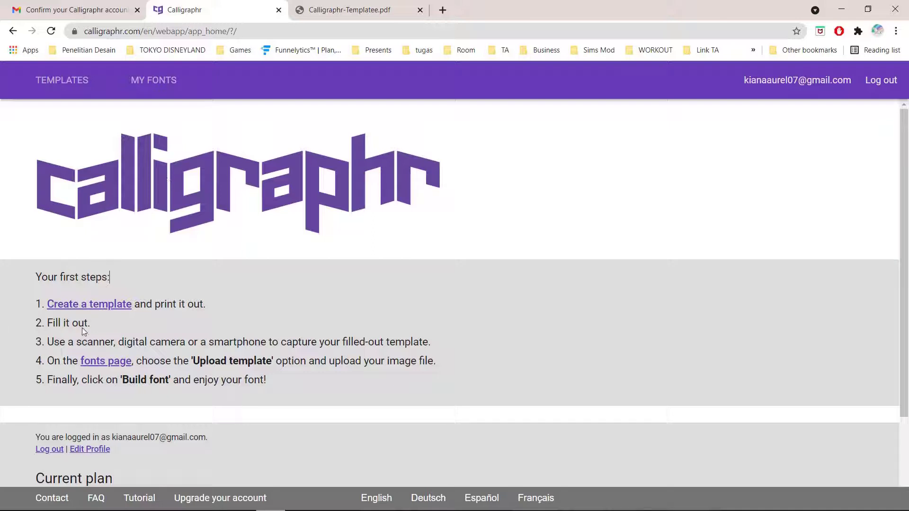
# Open the Create a template page in a new browser tab and switch to that tab
pyautogui.rightClick(87, 304)
pyautogui.click(94, 314)
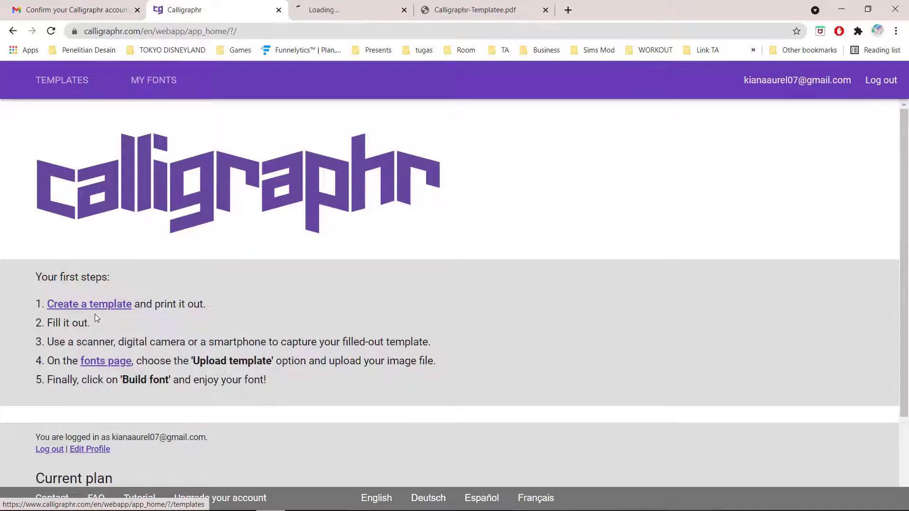
pyautogui.click(334, 6)
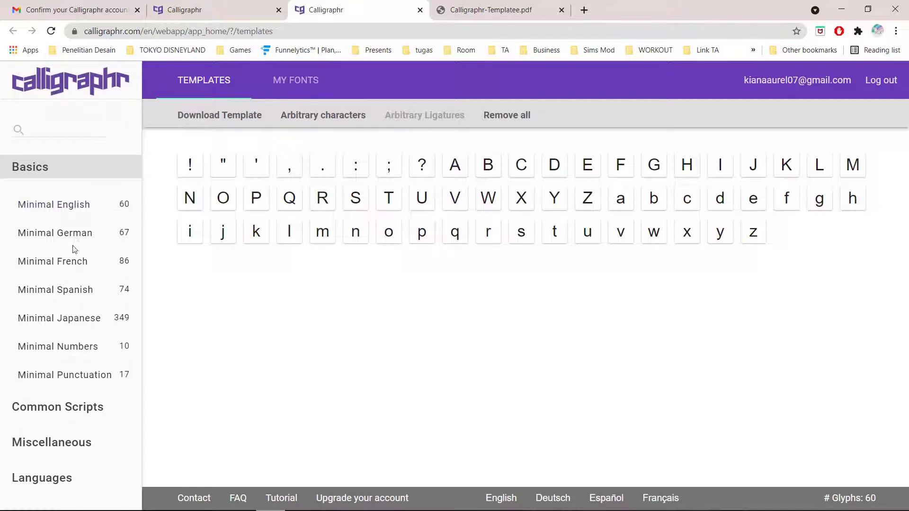
# Try adding the Minimal Punctuation set to the template characters and clear all characters again
pyautogui.moveTo(77, 238)
pyautogui.click(99, 376)
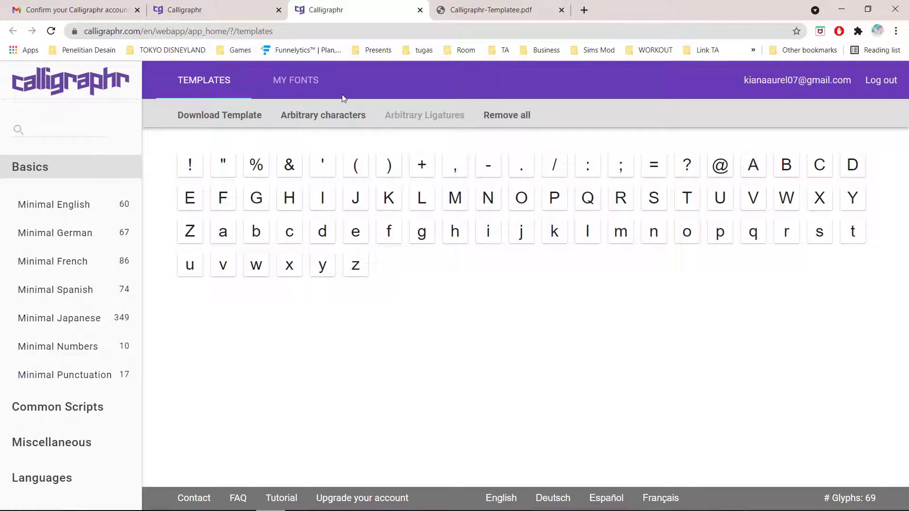
pyautogui.click(504, 118)
pyautogui.click(538, 314)
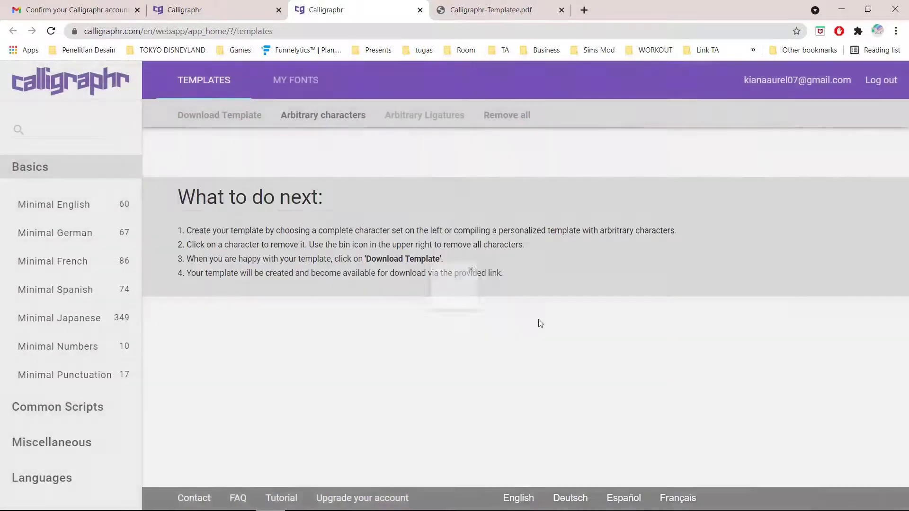
# Add the Minimal English set and the Dingbats set from the Miscellaneous category to the template
pyautogui.click(68, 205)
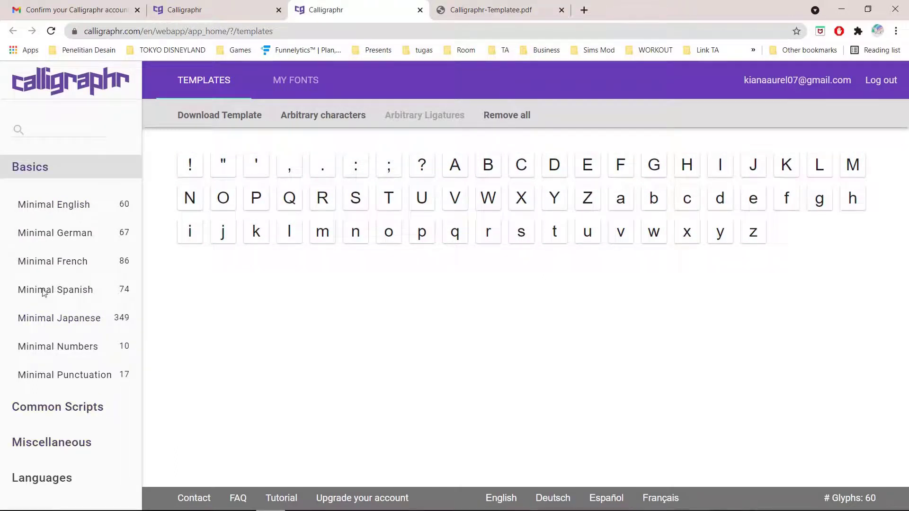
pyautogui.click(52, 445)
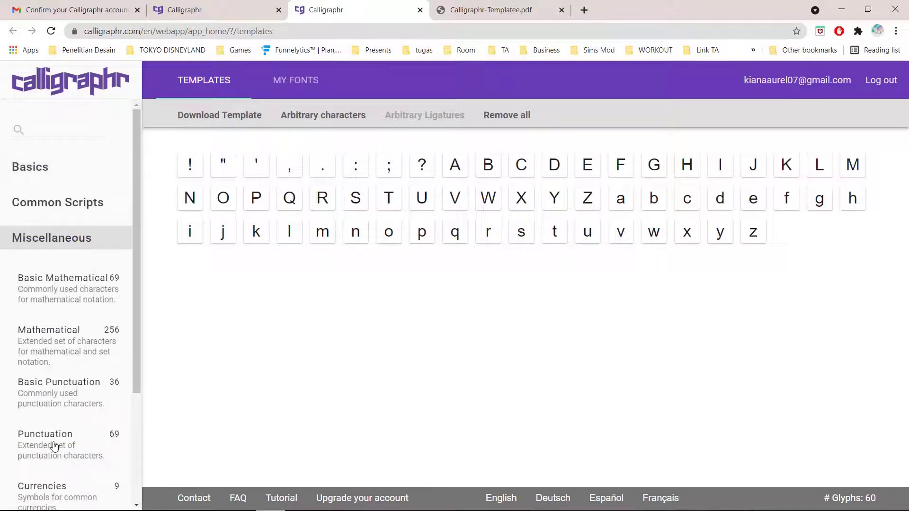
pyautogui.scroll(-3, 59, 299)
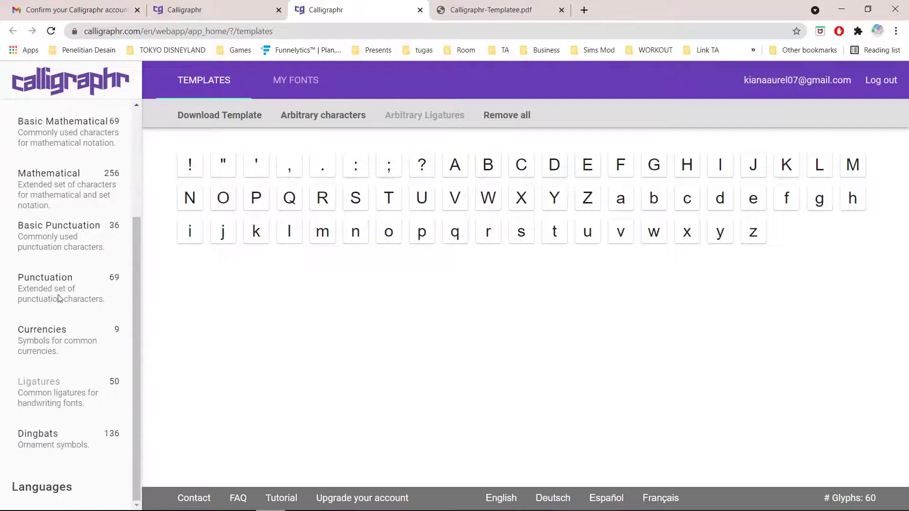
pyautogui.click(46, 435)
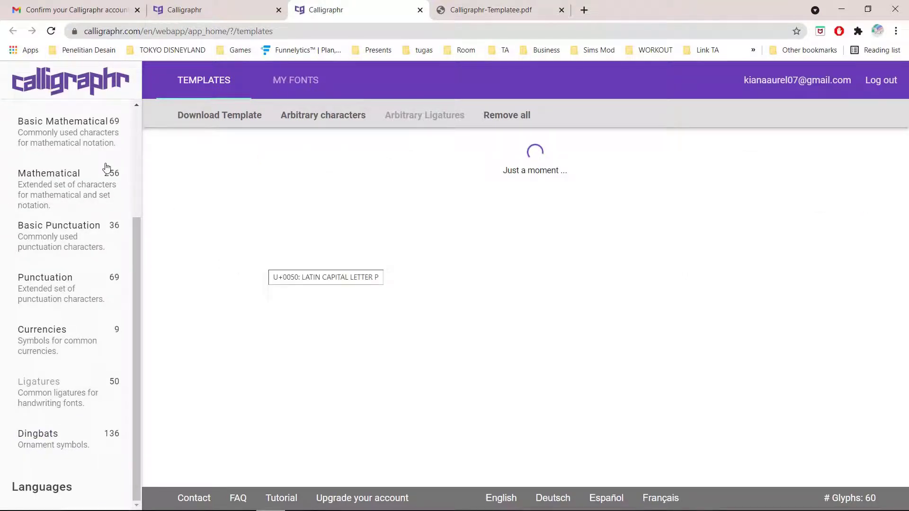
pyautogui.scroll(-1, 228, 381)
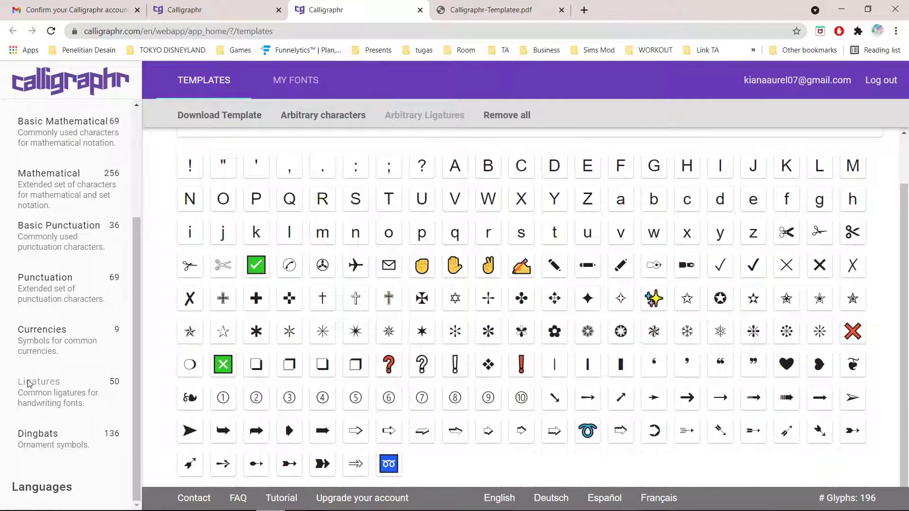
pyautogui.scroll(3, 100, 281)
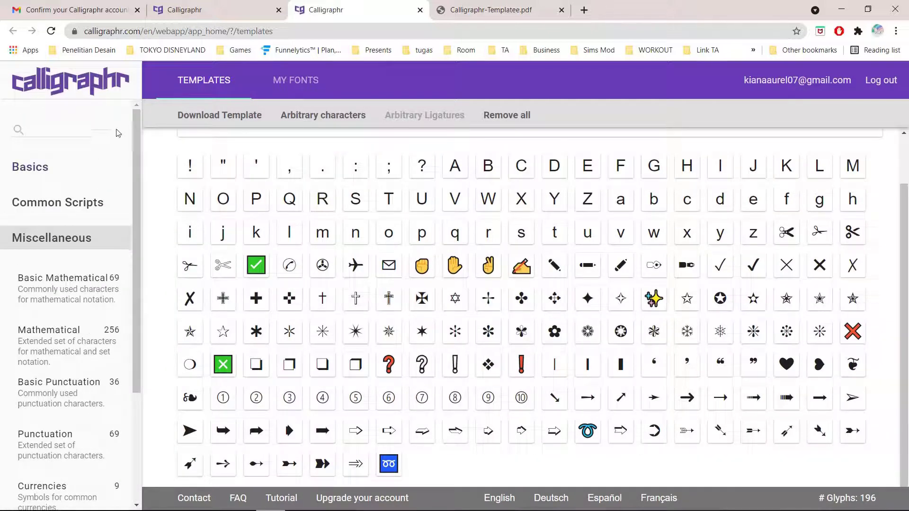
# Remove all characters from the template and add only the Minimal English set from the Basics category
pyautogui.click(520, 118)
pyautogui.click(537, 312)
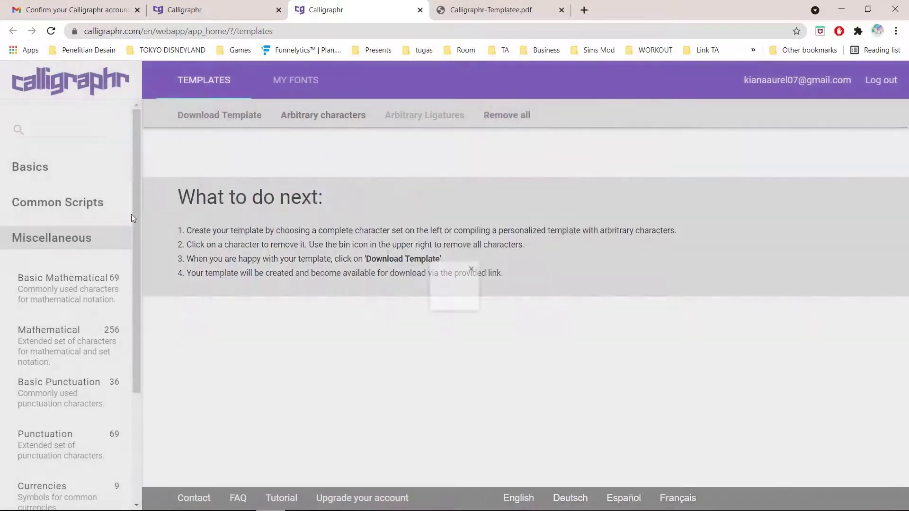
pyautogui.click(38, 171)
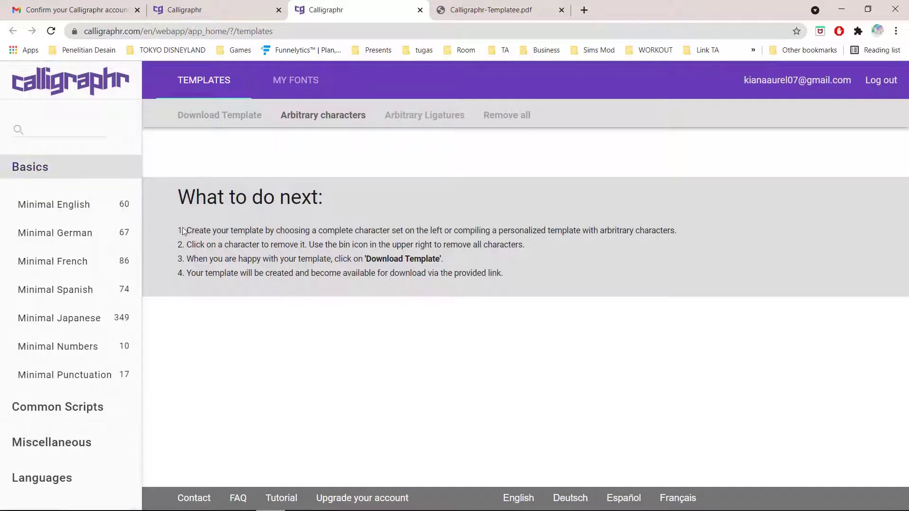
pyautogui.click(99, 211)
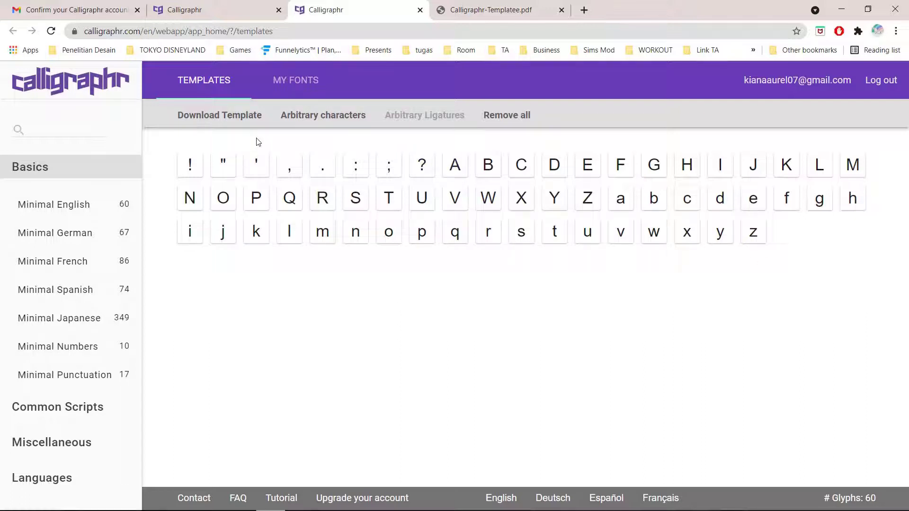
# Review the template's download options, including file name and file format, and cancel without downloading
pyautogui.click(258, 114)
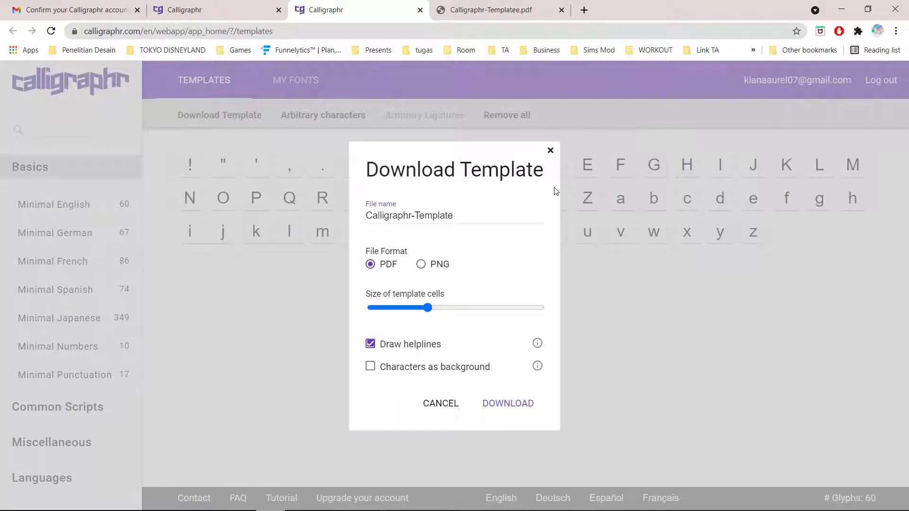
pyautogui.click(485, 219)
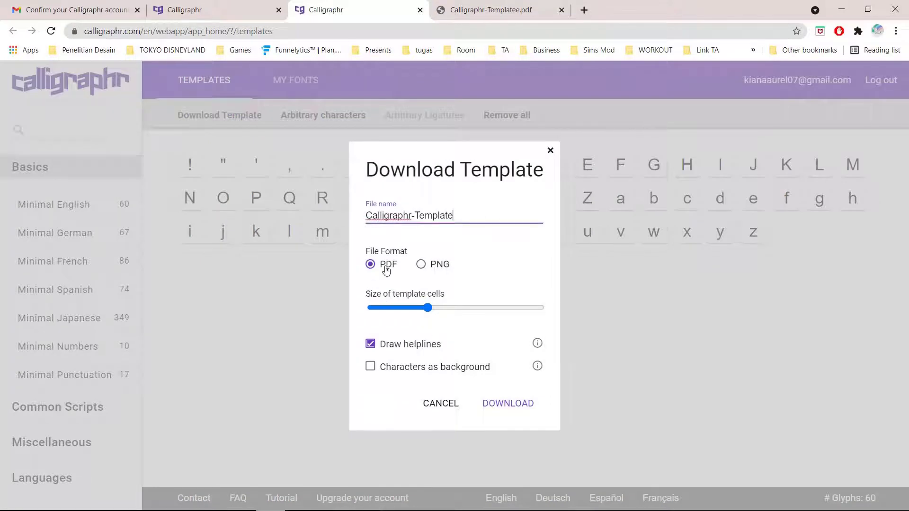
pyautogui.click(441, 403)
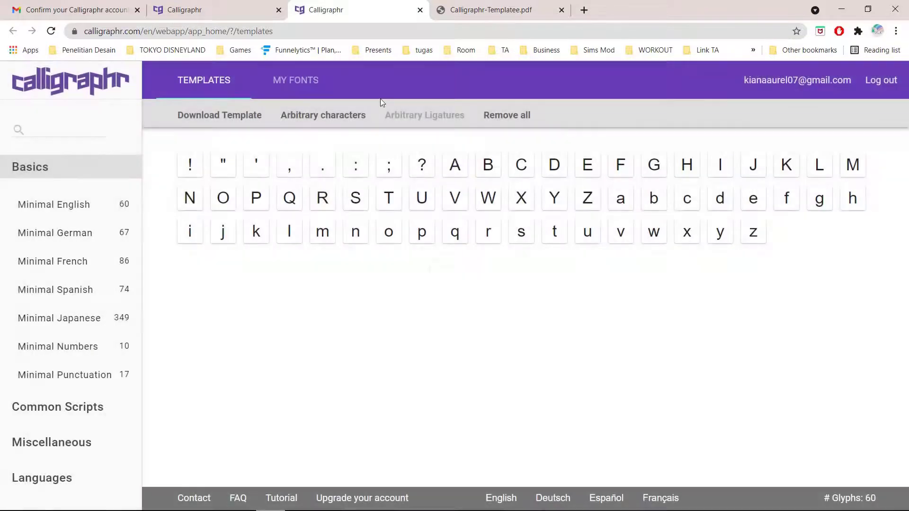
# View the blank template PDF, and switch to Illustrator to examine the template filled out with handwritten letters
pyautogui.click(487, 7)
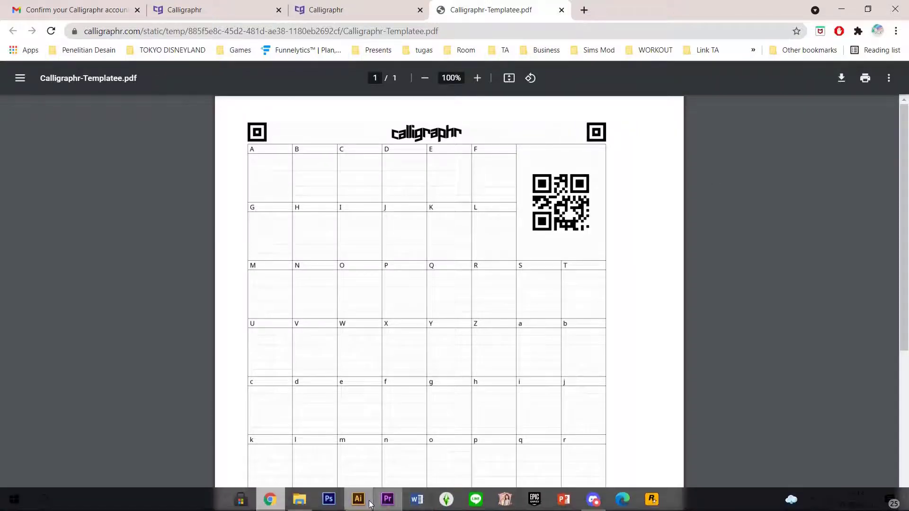
pyautogui.click(367, 500)
pyautogui.scroll(5, 377, 387)
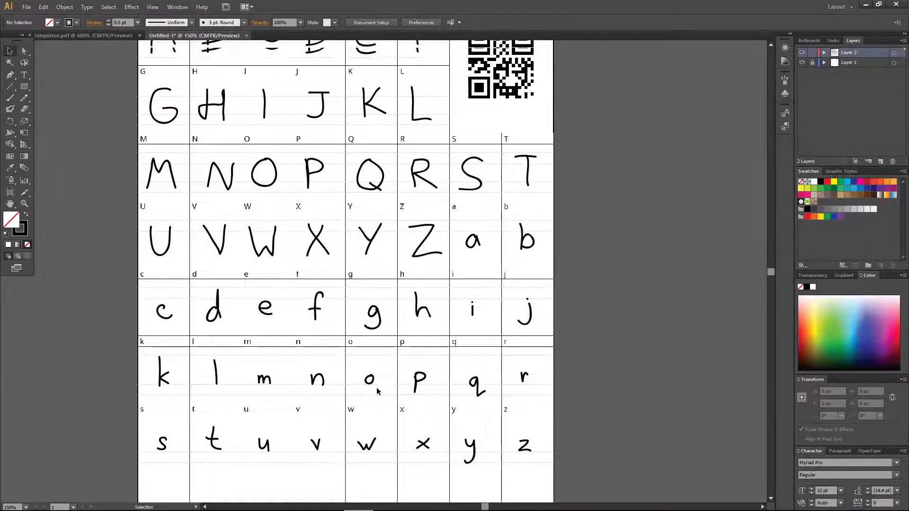
pyautogui.scroll(-5, 376, 387)
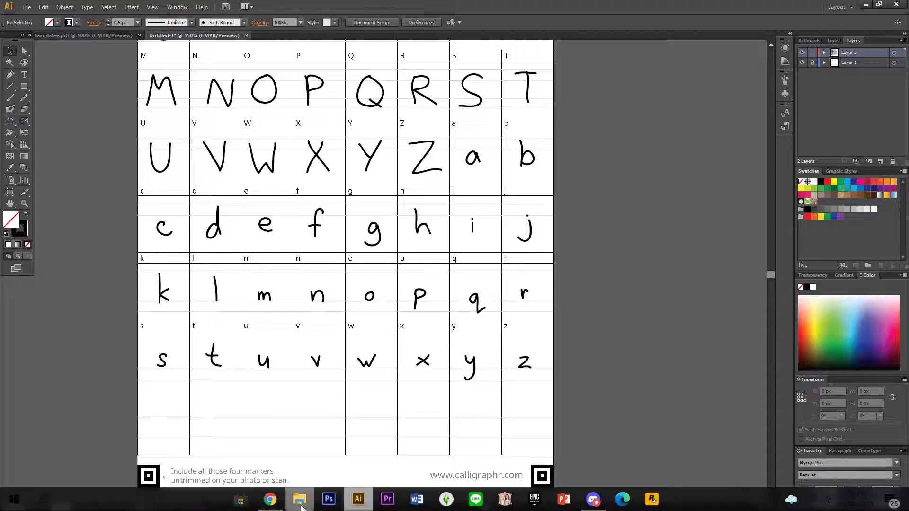
# Switch back to Calligraphr in Chrome and open the template upload dialog for My Fonts
pyautogui.click(270, 501)
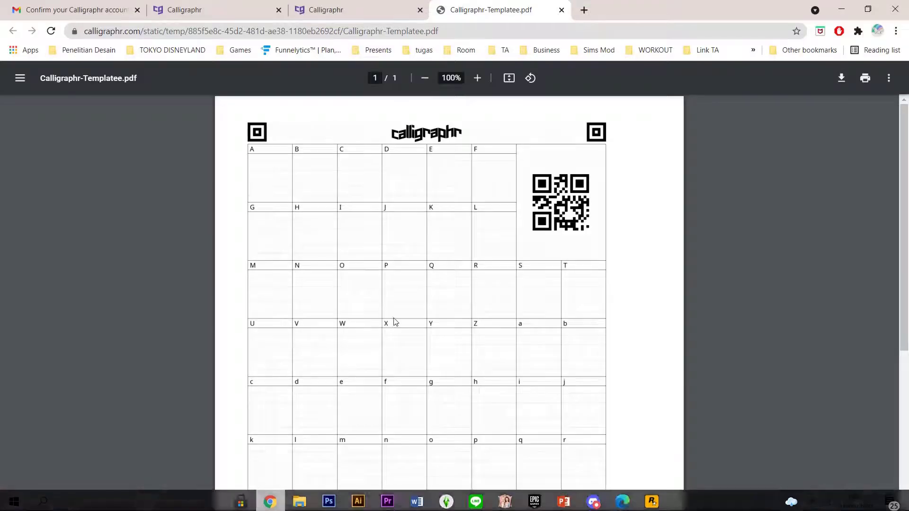
pyautogui.click(322, 6)
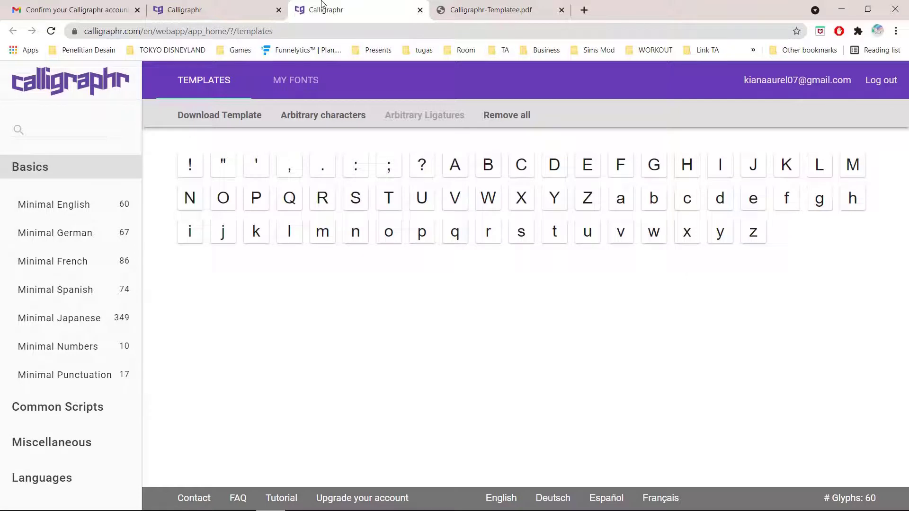
pyautogui.click(313, 84)
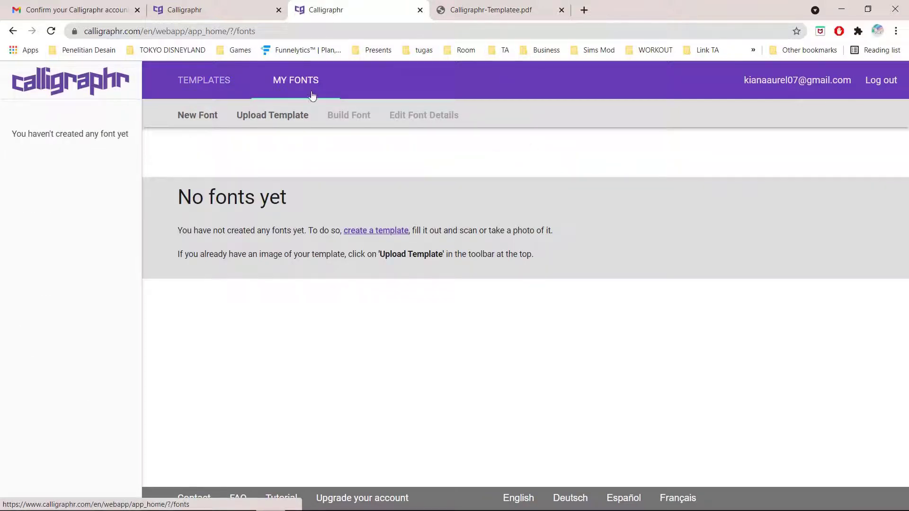
pyautogui.click(306, 118)
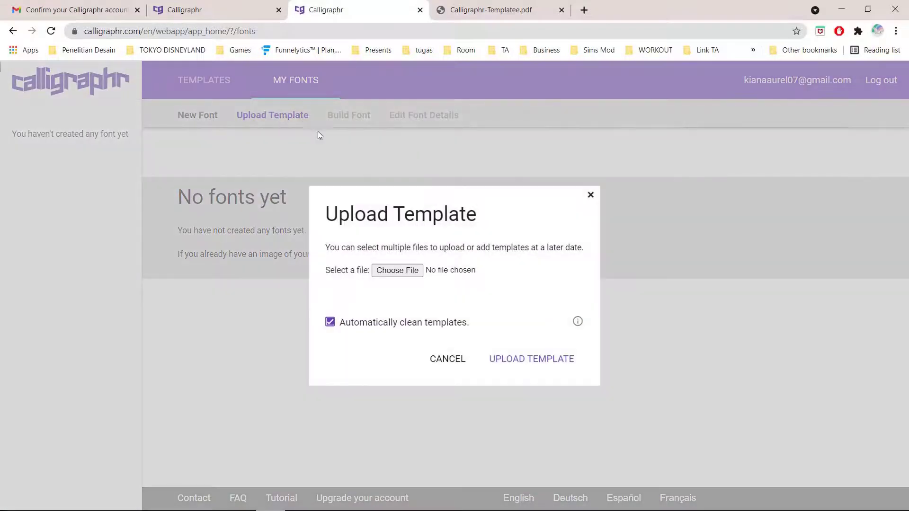
# Choose the Handwriting-01 image from the Active Presenter folder and upload it as the filled-out template
pyautogui.click(398, 271)
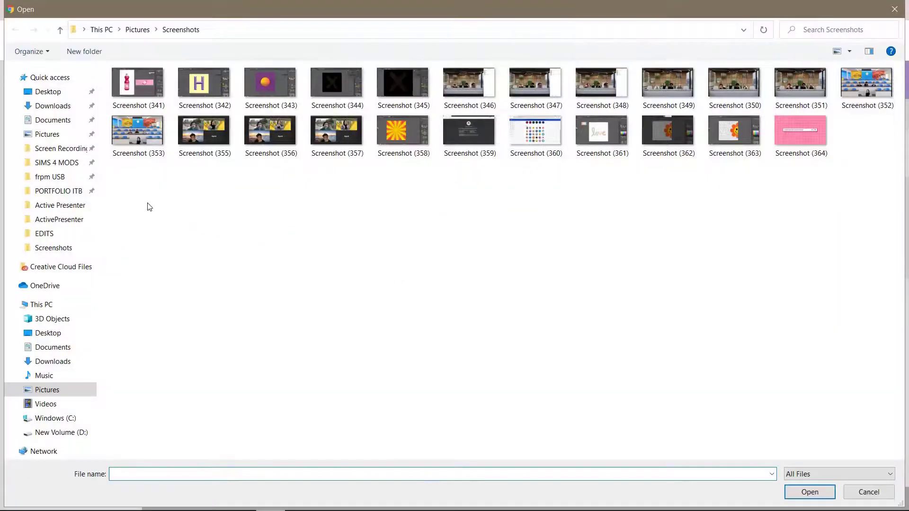
pyautogui.click(75, 205)
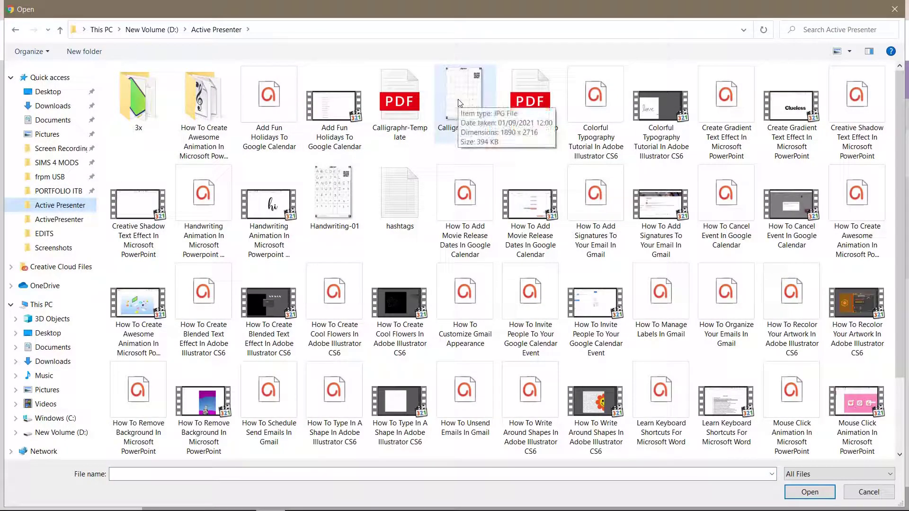
pyautogui.doubleClick(350, 183)
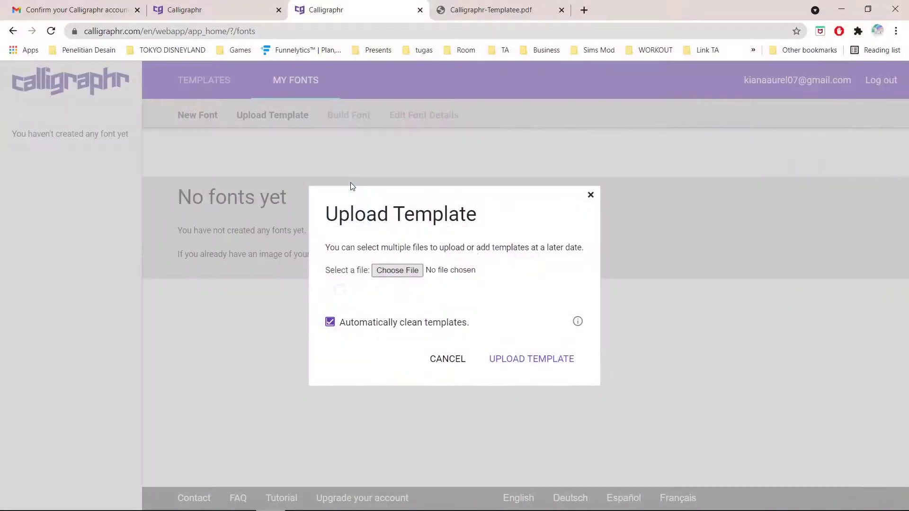
pyautogui.click(535, 358)
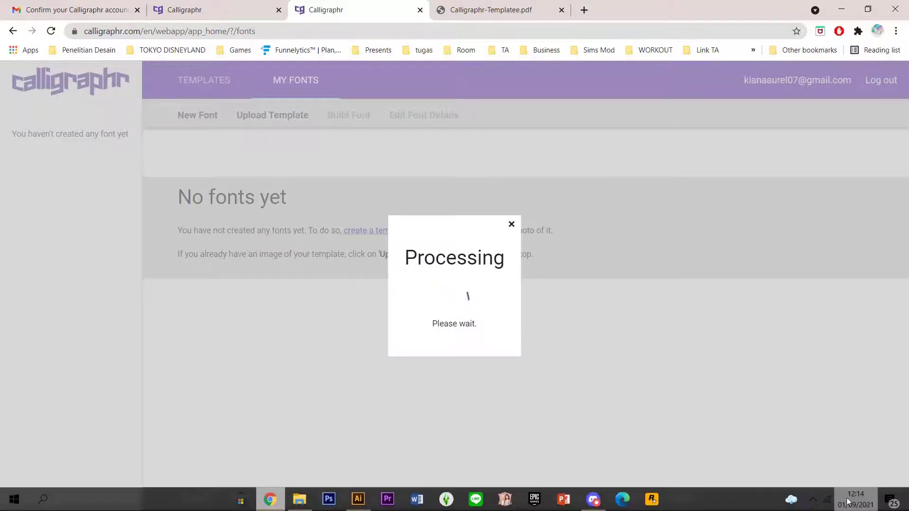
pyautogui.click(822, 500)
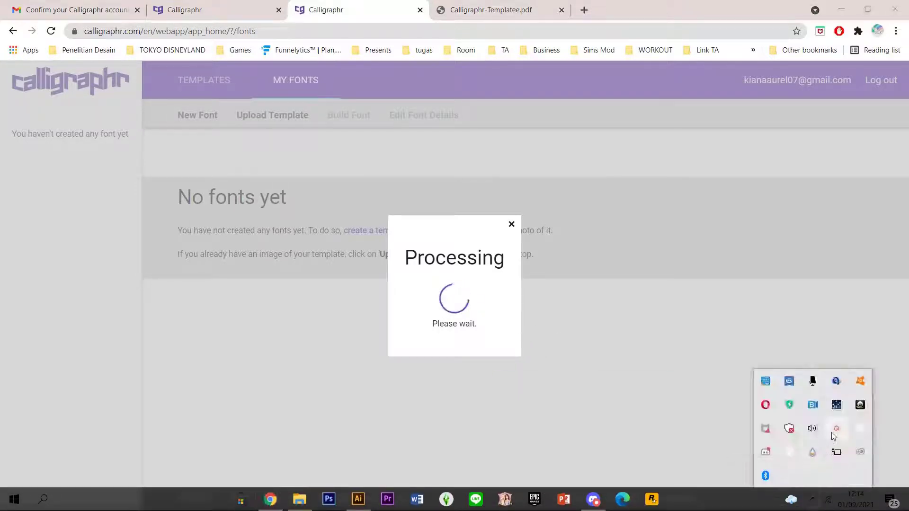
pyautogui.click(832, 433)
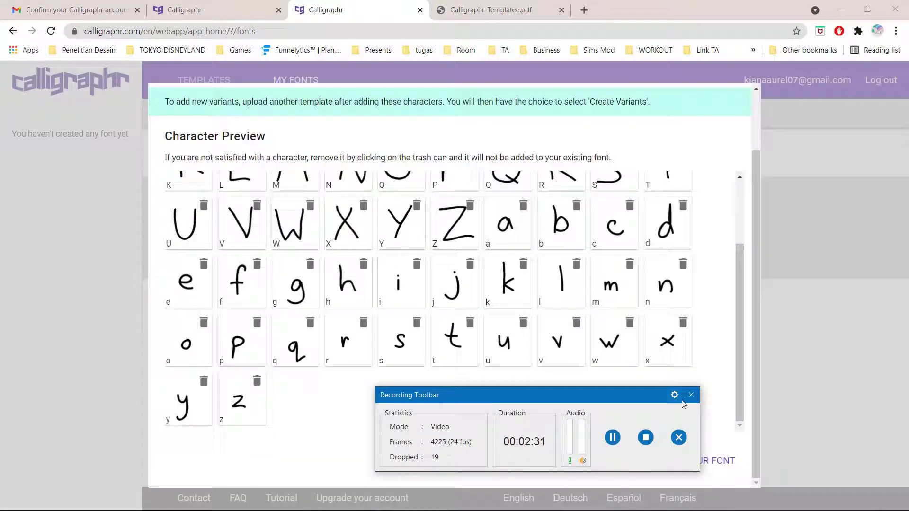
pyautogui.click(691, 395)
# Check all handwritten letters in the character preview and add the characters to the font
pyautogui.scroll(2, 367, 241)
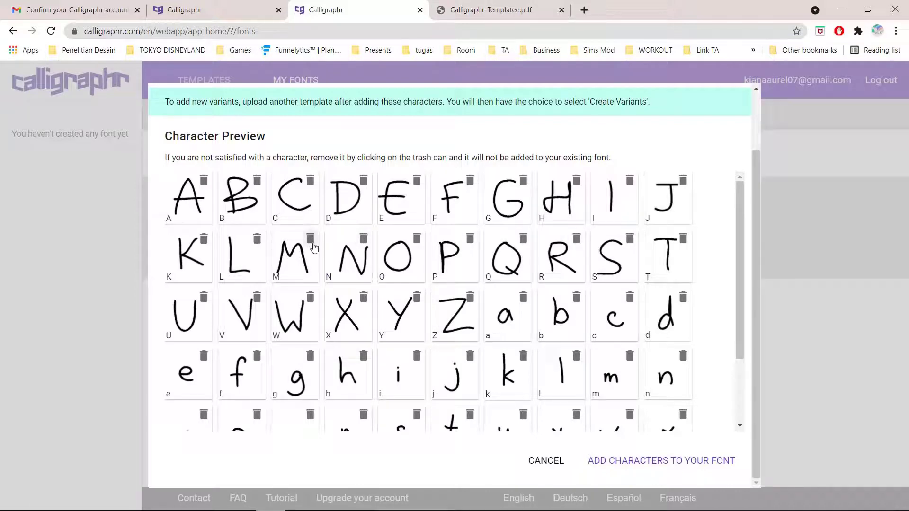
pyautogui.scroll(-2, 587, 298)
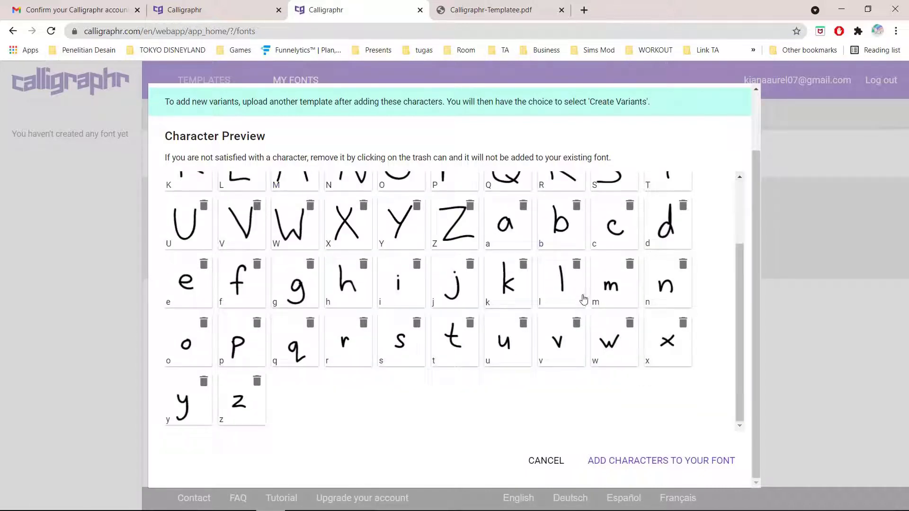
pyautogui.scroll(2, 282, 352)
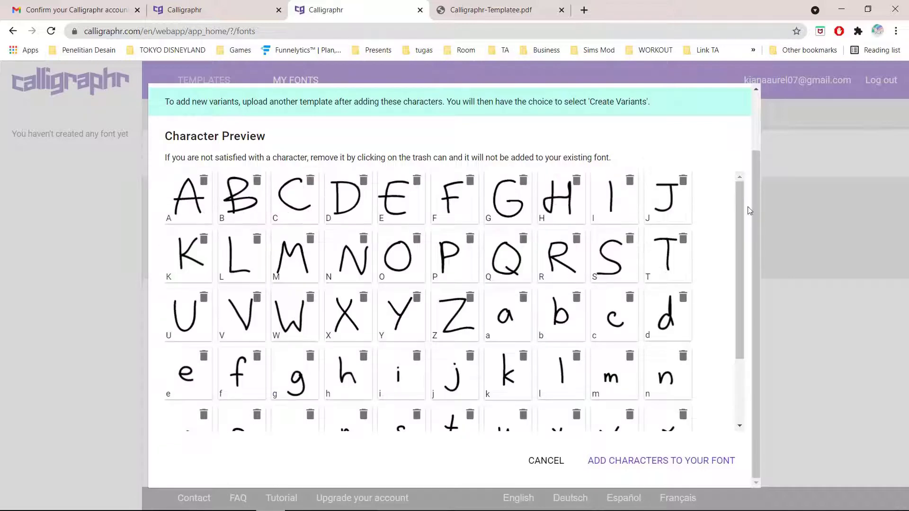
pyautogui.scroll(-2, 749, 210)
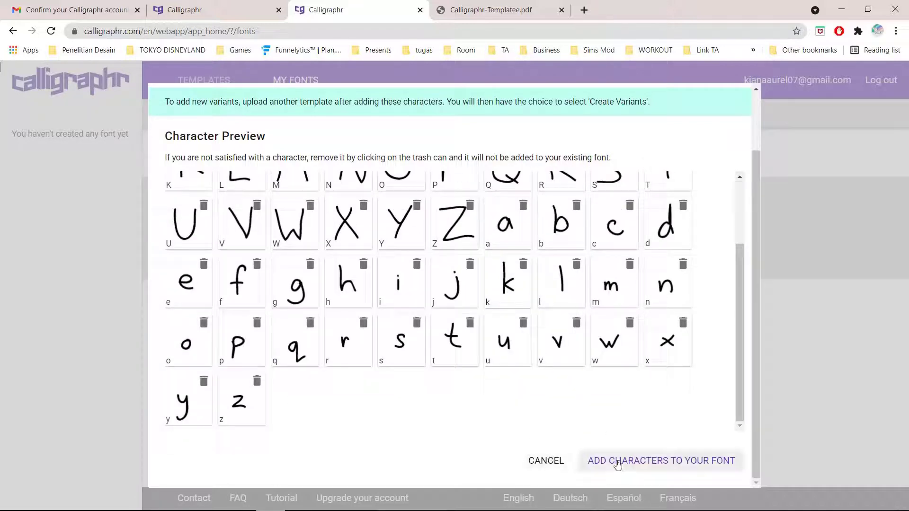
pyautogui.click(618, 465)
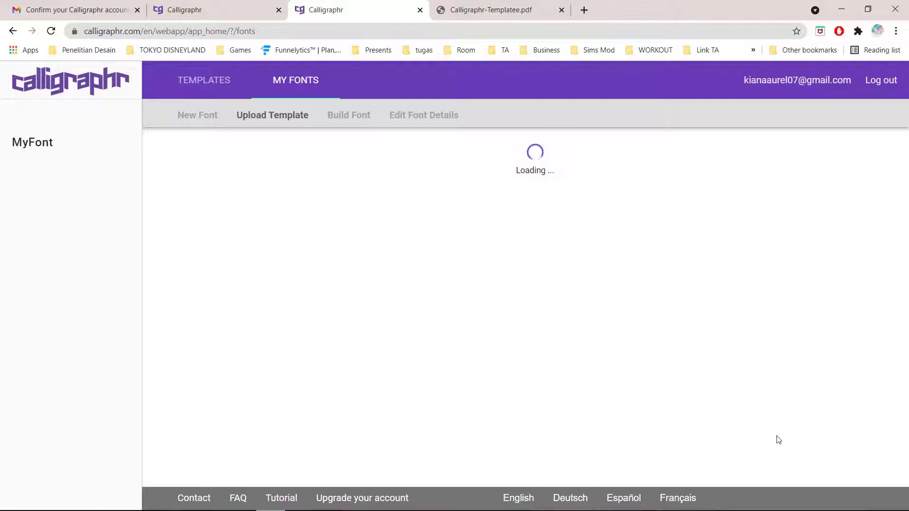
pyautogui.click(812, 501)
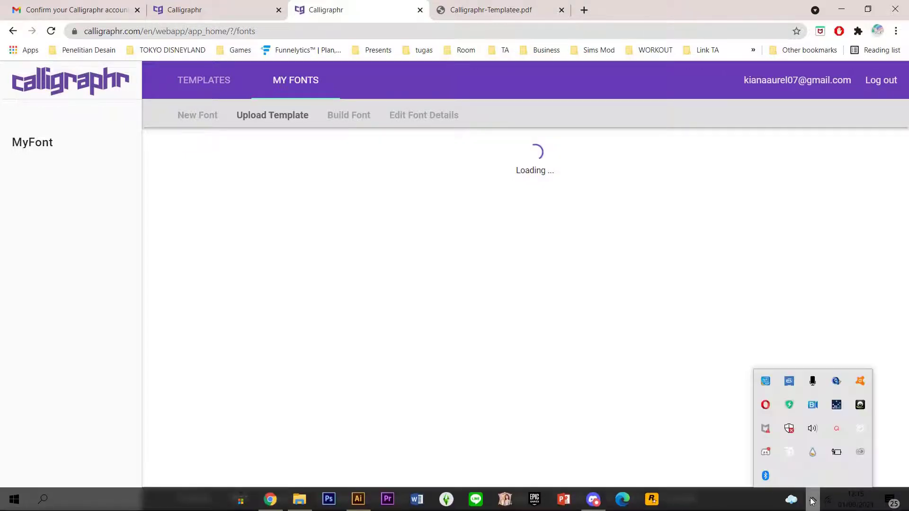
# Review the added characters in MyFont and build the font under the name Nina
pyautogui.click(34, 290)
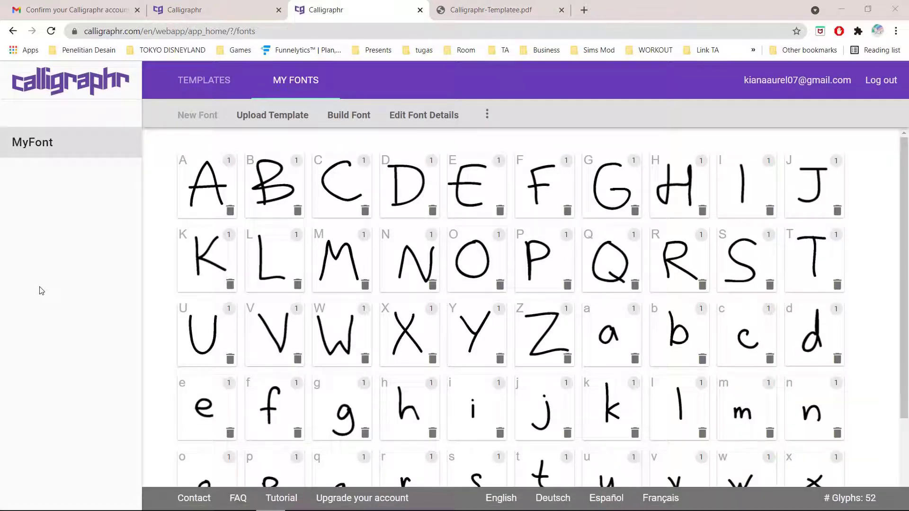
pyautogui.scroll(-3, 544, 371)
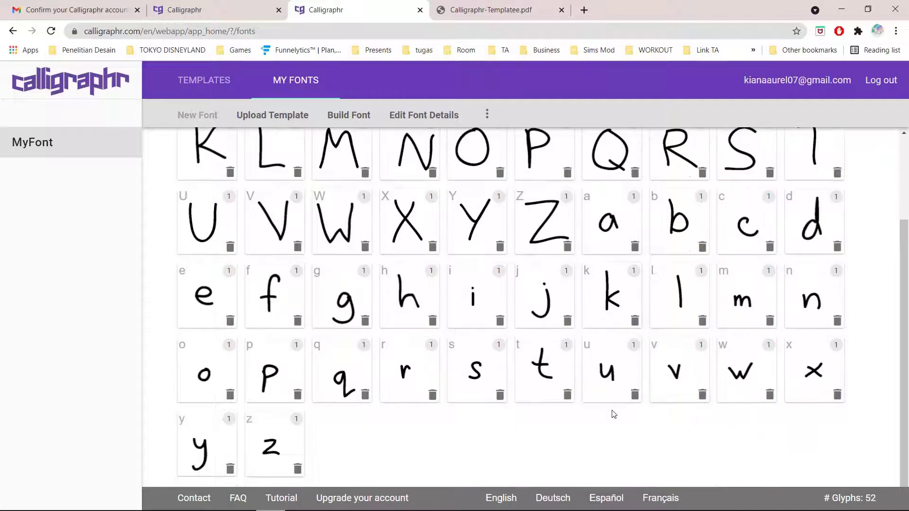
pyautogui.scroll(3, 613, 414)
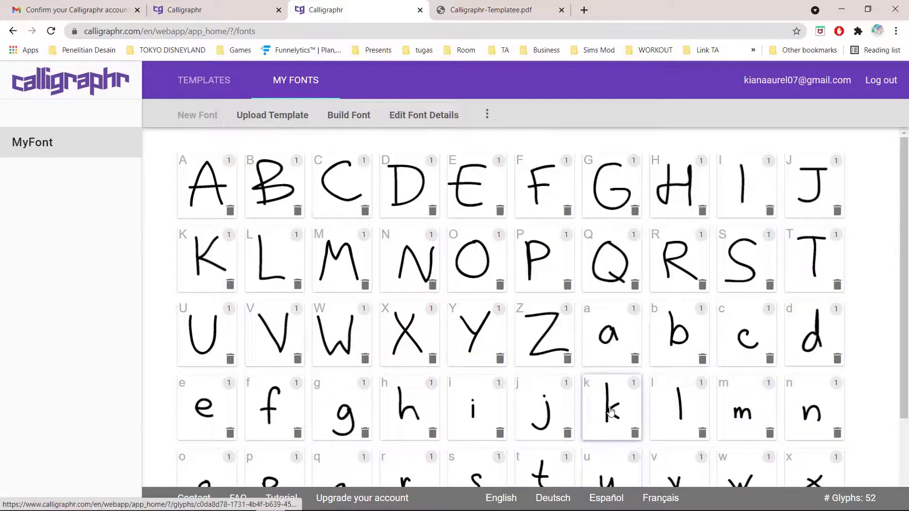
pyautogui.click(363, 123)
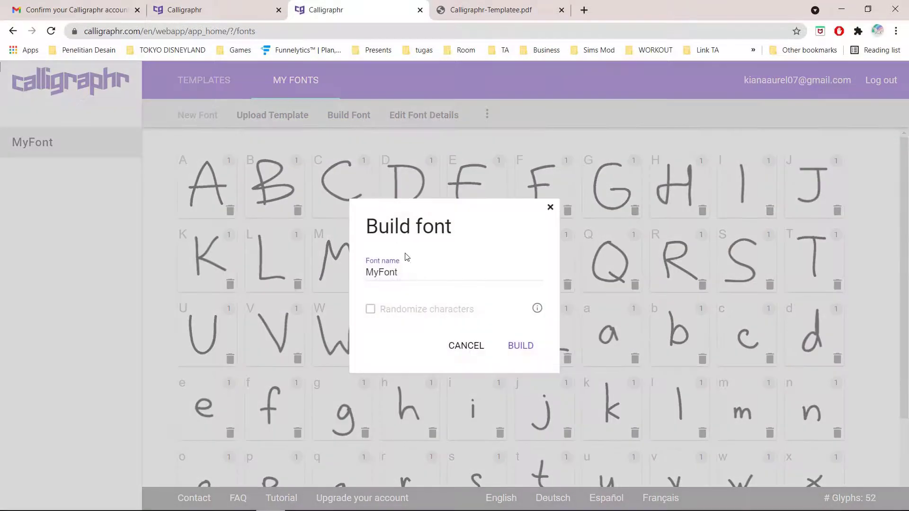
pyautogui.click(408, 269)
pyautogui.moveTo(408, 269); pyautogui.dragTo(337, 268)
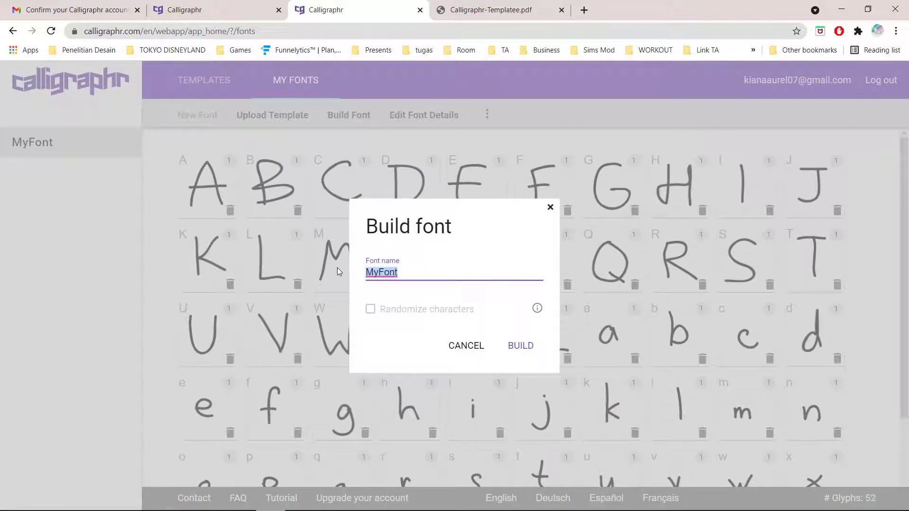
pyautogui.write('Nina')
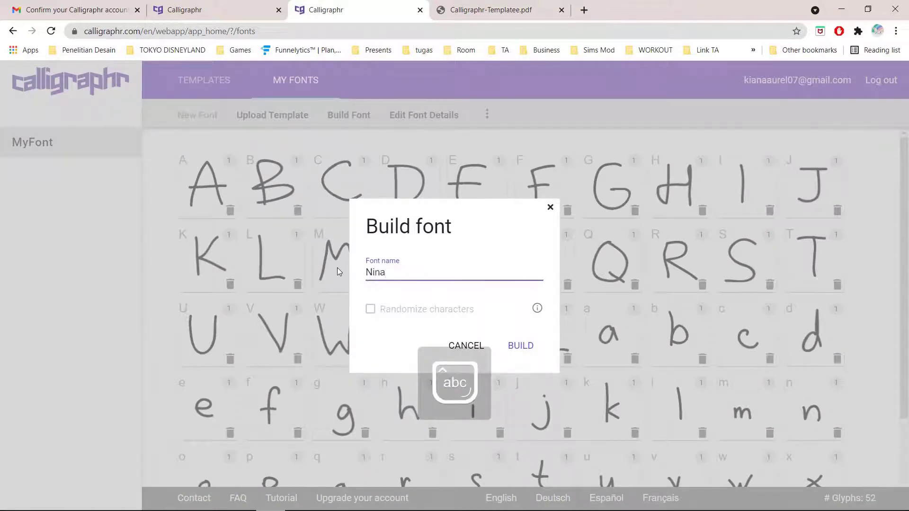
pyautogui.click(536, 348)
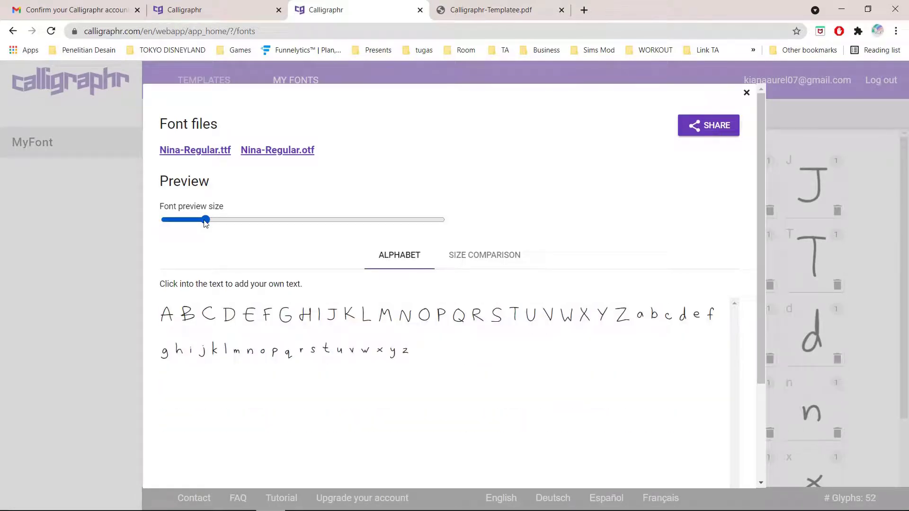
# Enlarge the font preview and examine the alphabet and the size comparison of the characters against other fonts
pyautogui.moveTo(206, 222); pyautogui.dragTo(232, 230)
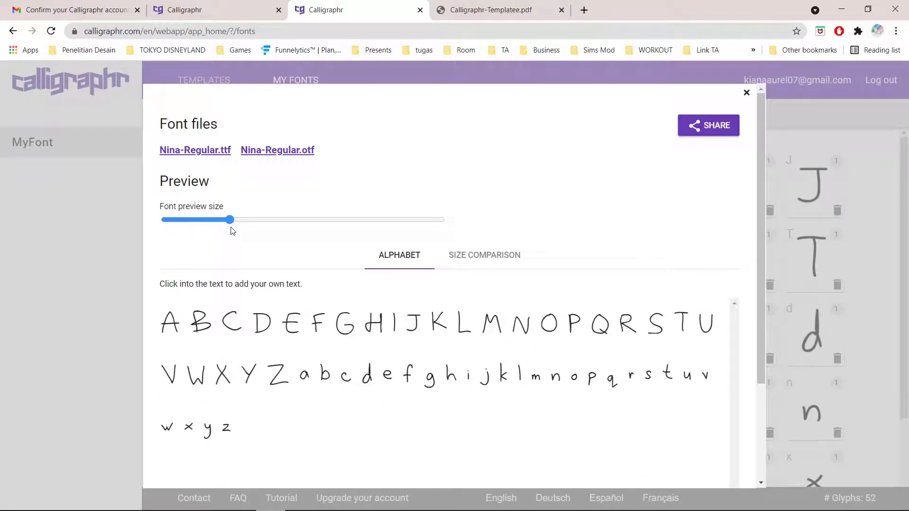
pyautogui.click(456, 255)
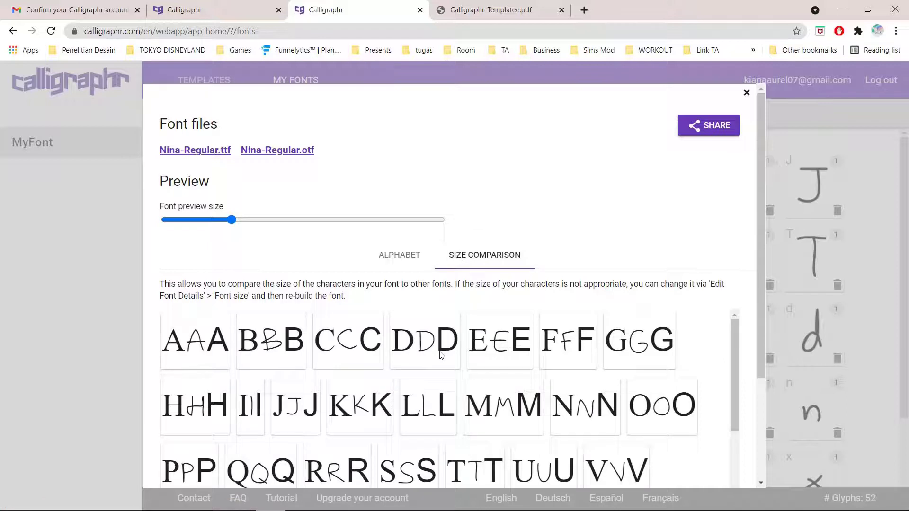
pyautogui.scroll(-3, 439, 355)
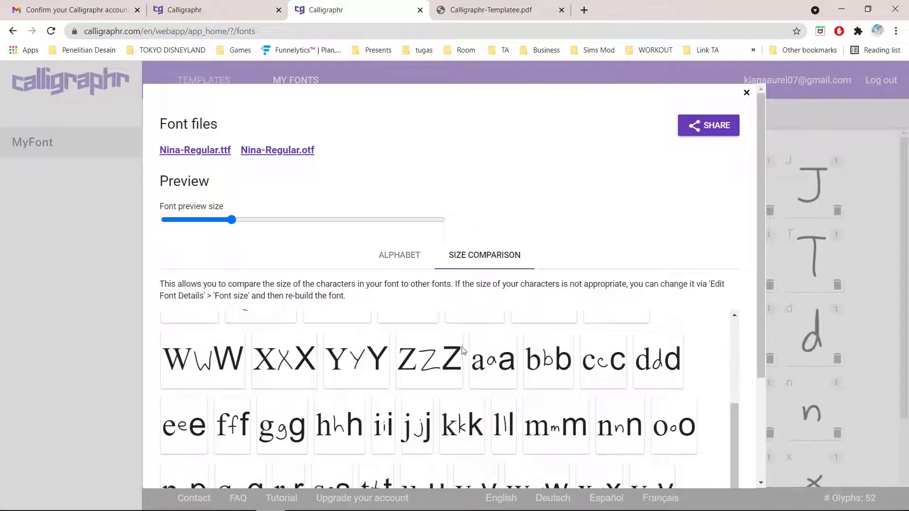
pyautogui.scroll(-1, 577, 394)
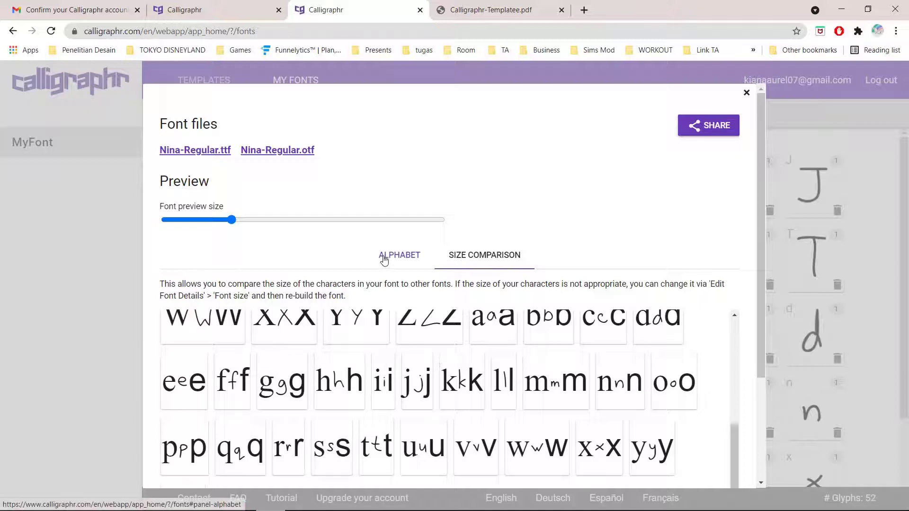
pyautogui.click(385, 260)
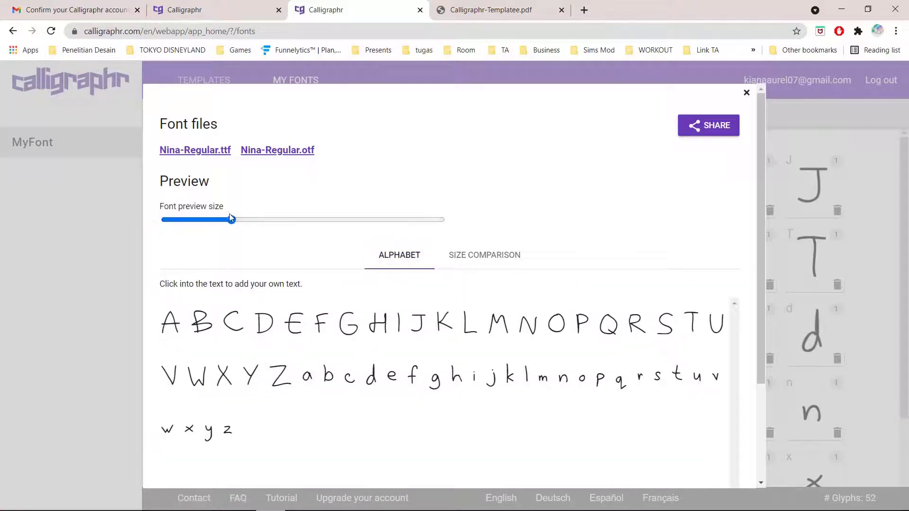
pyautogui.moveTo(231, 219); pyautogui.dragTo(246, 224)
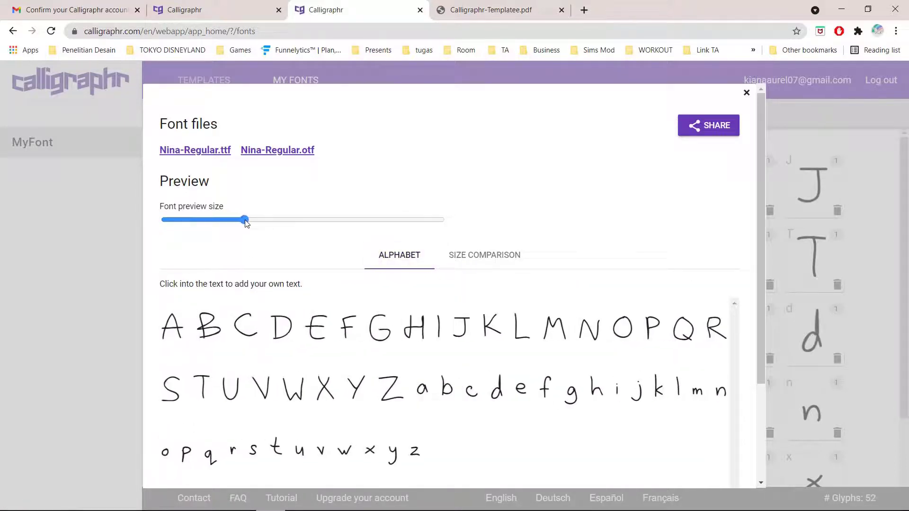
# Download the Nina-Regular.ttf font file, install the font on the computer and close the font viewer
pyautogui.click(214, 151)
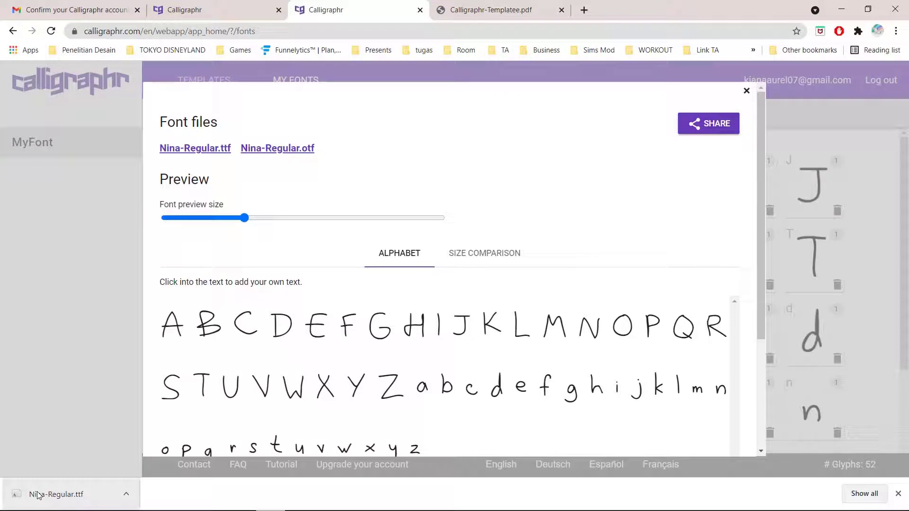
pyautogui.click(38, 495)
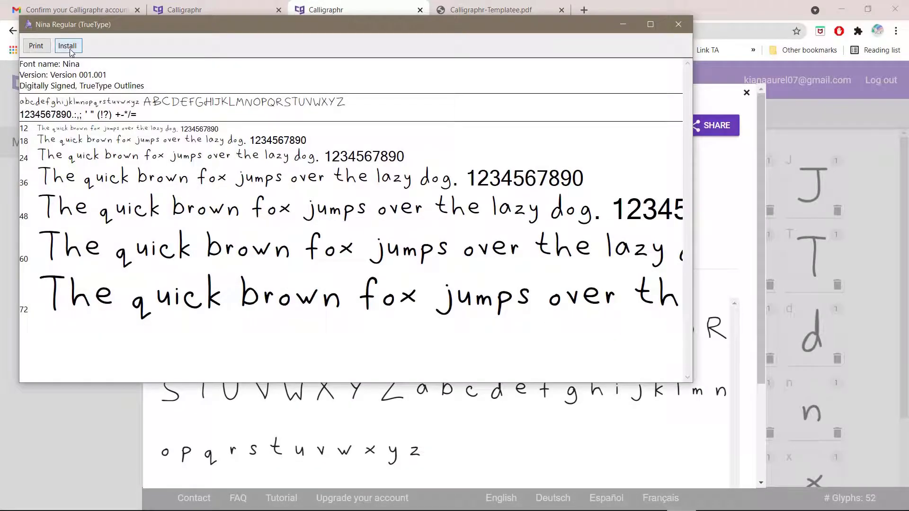
pyautogui.click(70, 50)
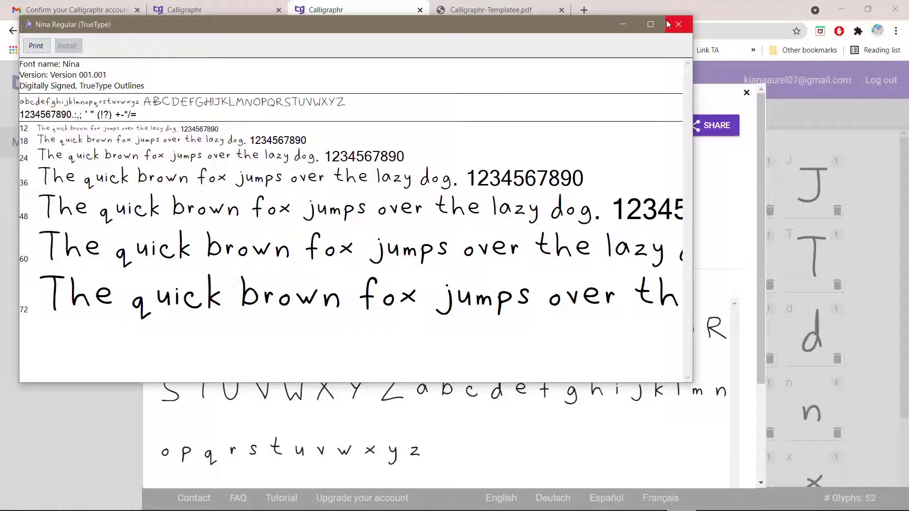
pyautogui.click(498, 410)
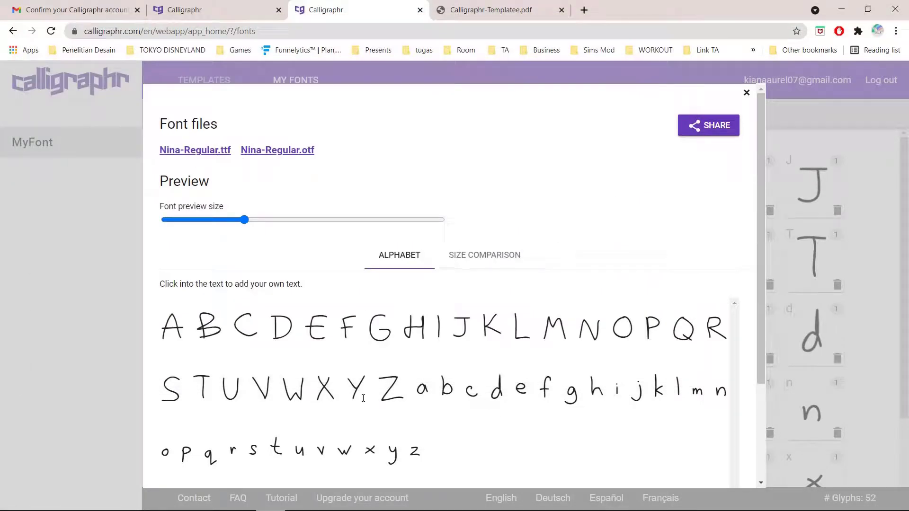
# Switch to Illustrator, delete all handwritten letters from Layer 2 and hide the template on Layer 1
pyautogui.click(370, 498)
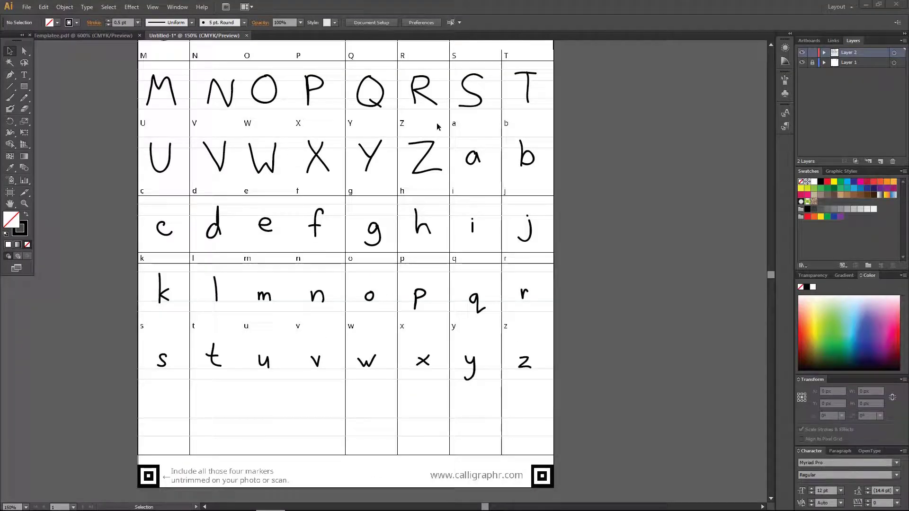
pyautogui.click(812, 62)
pyautogui.scroll(5, 98, 174)
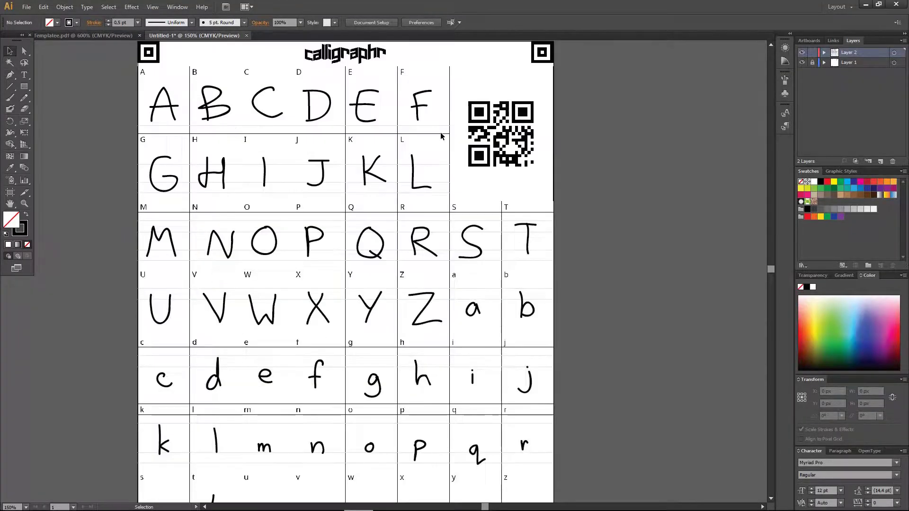
pyautogui.scroll(-4, 98, 174)
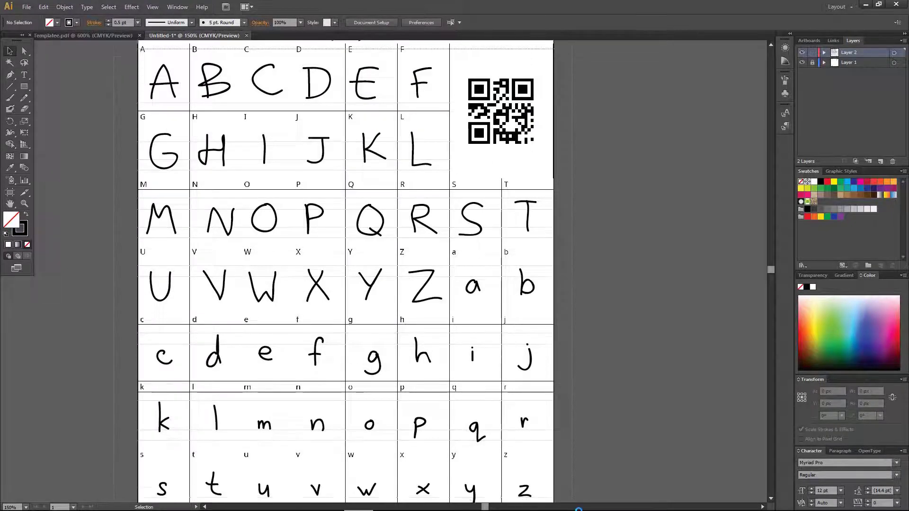
pyautogui.scroll(-2, 563, 478)
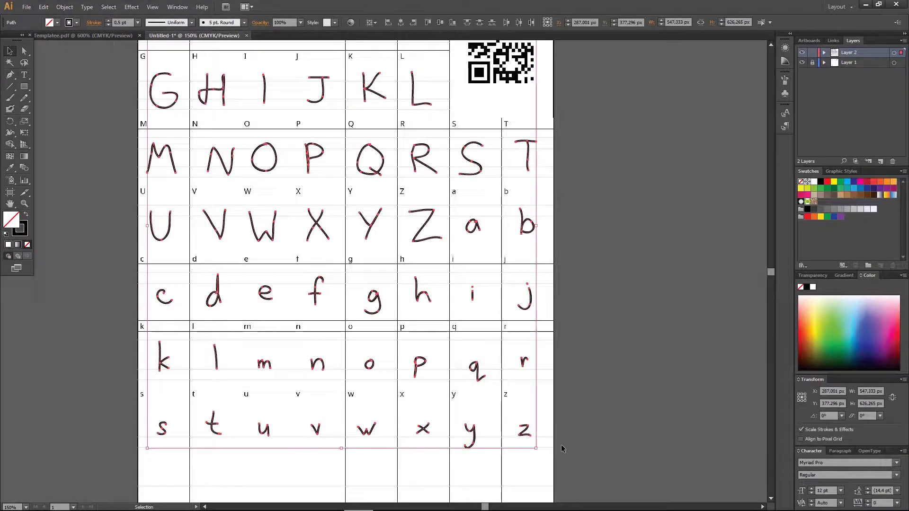
pyautogui.click(801, 62)
pyautogui.click(804, 64)
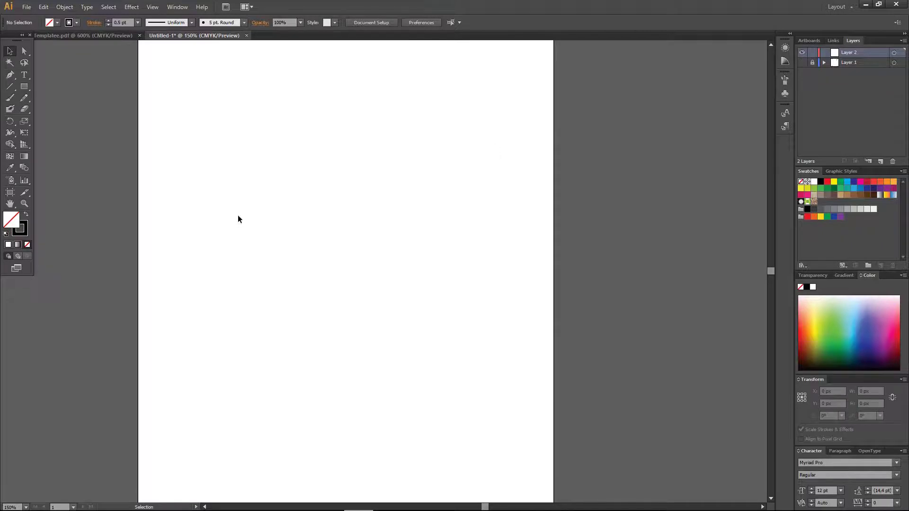
# Create an area text frame about 435 by 285 px on the artboard, with the font Nina Regular at 72 pt
pyautogui.scroll(2, 199, 176)
pyautogui.click(25, 75)
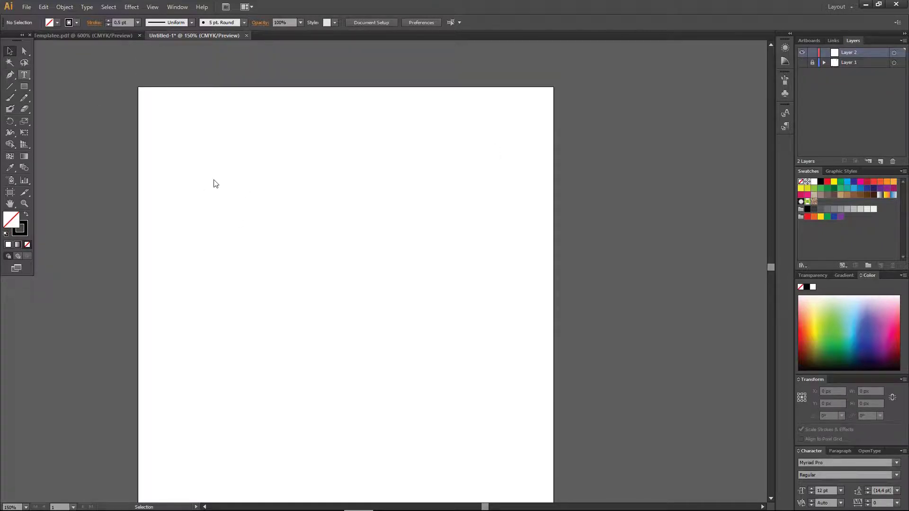
pyautogui.moveTo(178, 154); pyautogui.dragTo(487, 356)
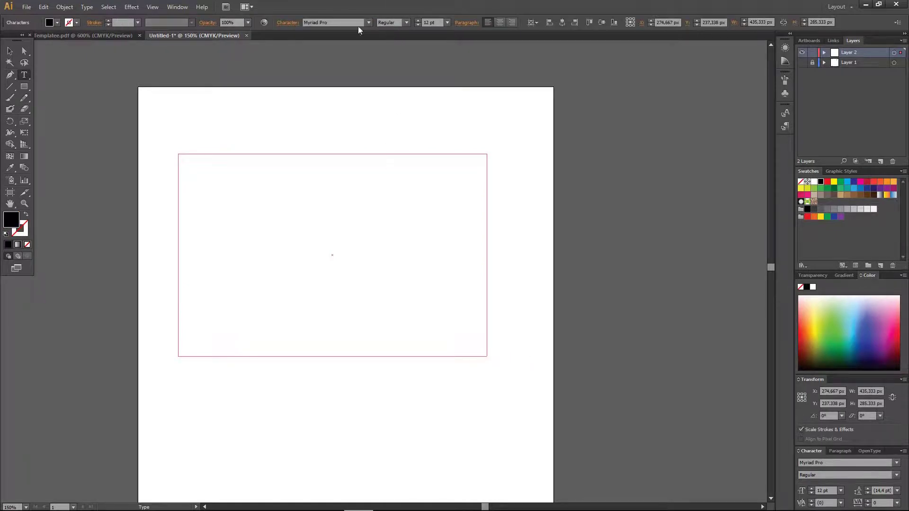
pyautogui.click(351, 23)
pyautogui.write('Nina Regular')
pyautogui.press('Return')
pyautogui.click(447, 22)
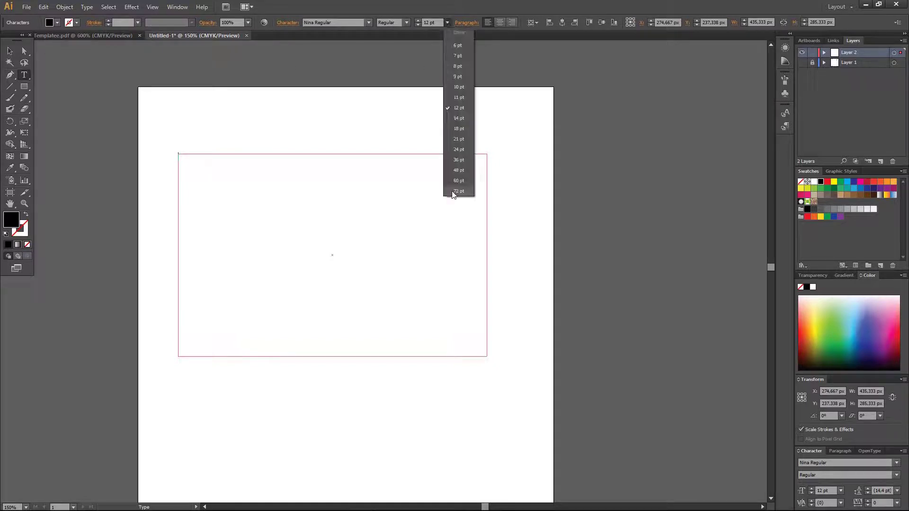
pyautogui.click(457, 192)
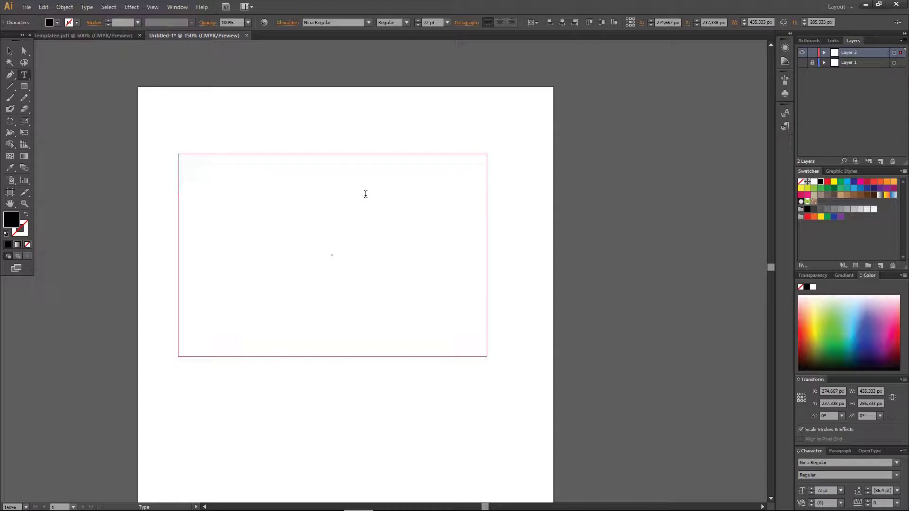
# Enter the text "welcome back to the tutorial milenial channel" in the frame and turn off hyphenation
pyautogui.write('welcp,')
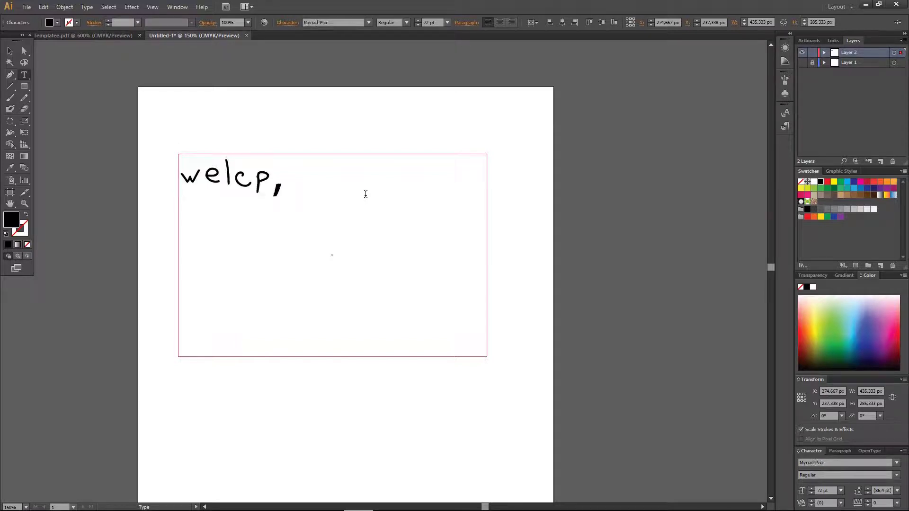
pyautogui.press('BackSpace')
pyautogui.press('BackSpace')
pyautogui.write('ome bac')
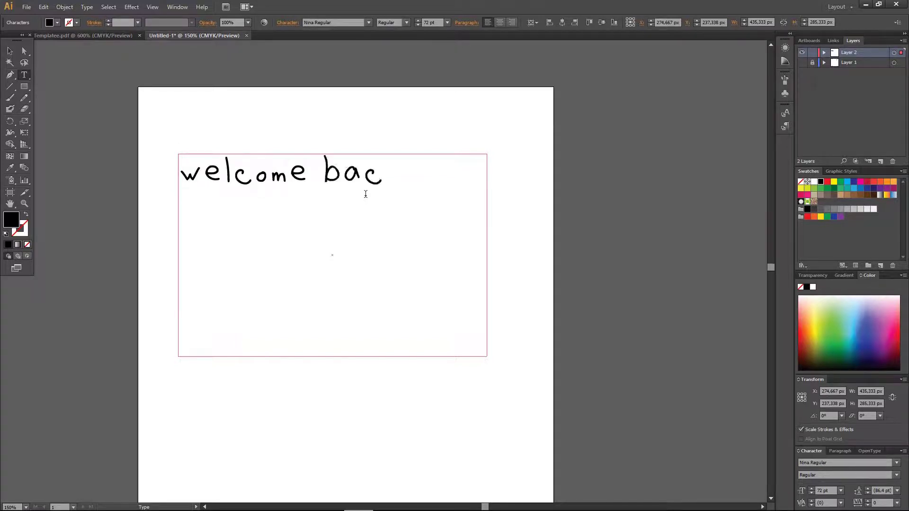
pyautogui.write('k to the tutorial')
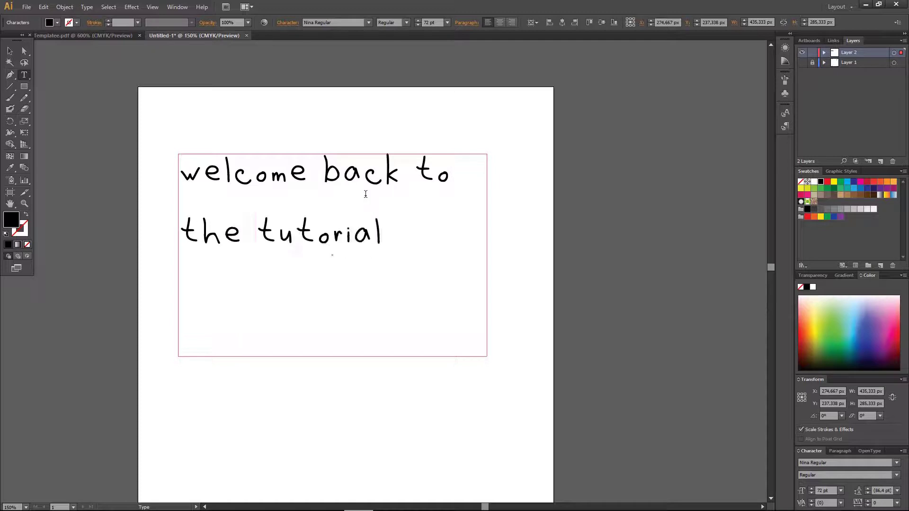
pyautogui.write(' milenial channel')
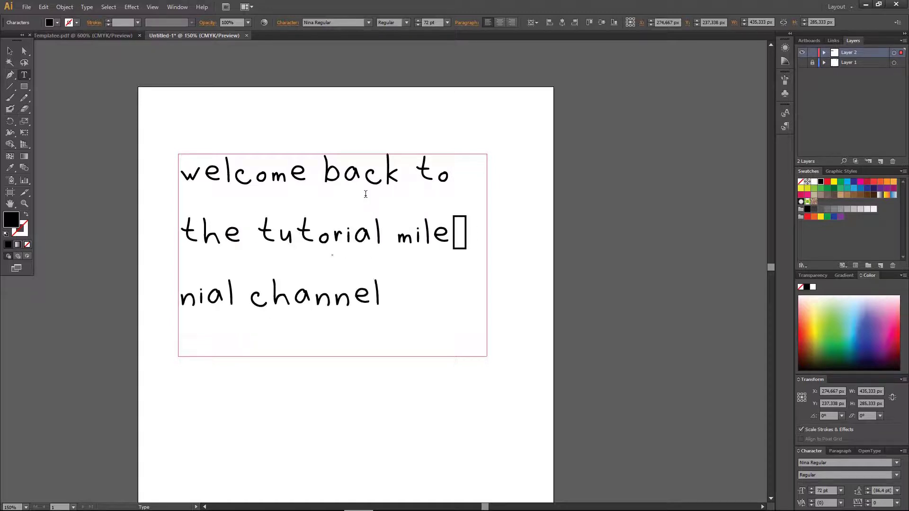
pyautogui.click(836, 452)
pyautogui.click(801, 504)
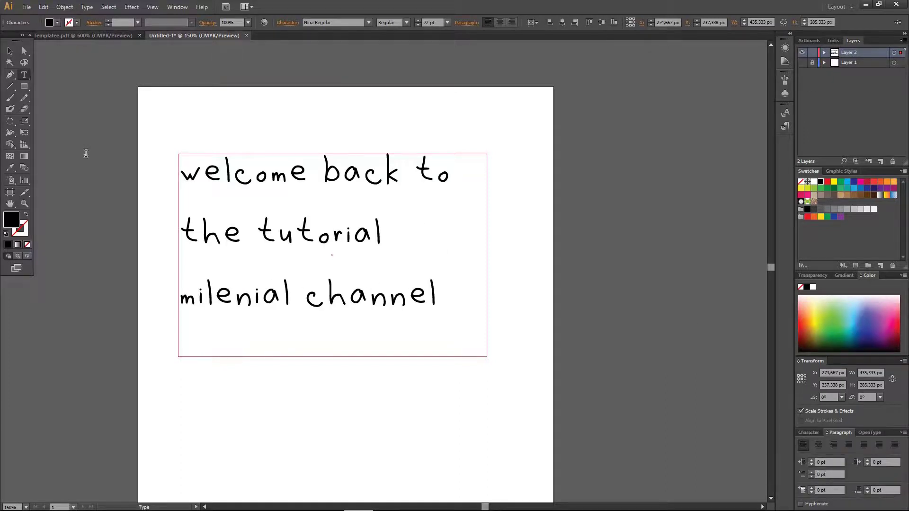
# Center-align the text and move its frame to the upper middle of the artboard
pyautogui.click(9, 52)
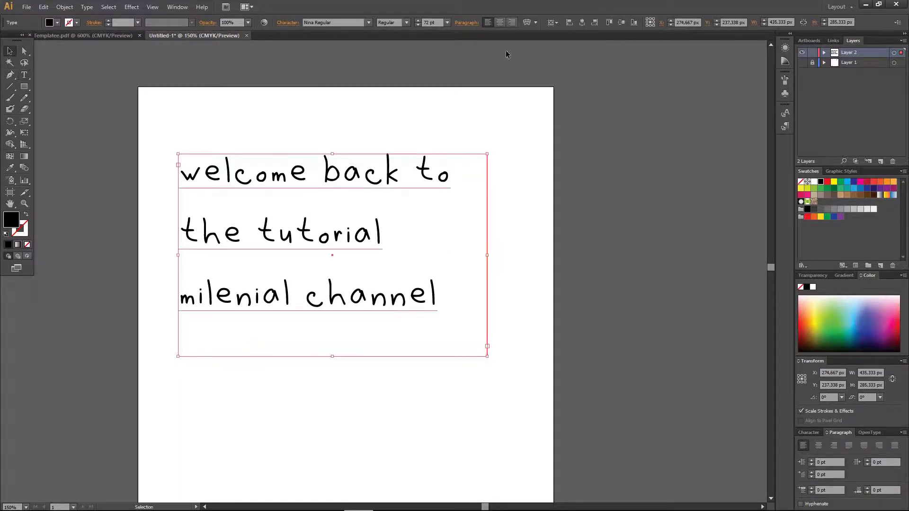
pyautogui.click(500, 24)
pyautogui.moveTo(433, 173); pyautogui.dragTo(415, 140)
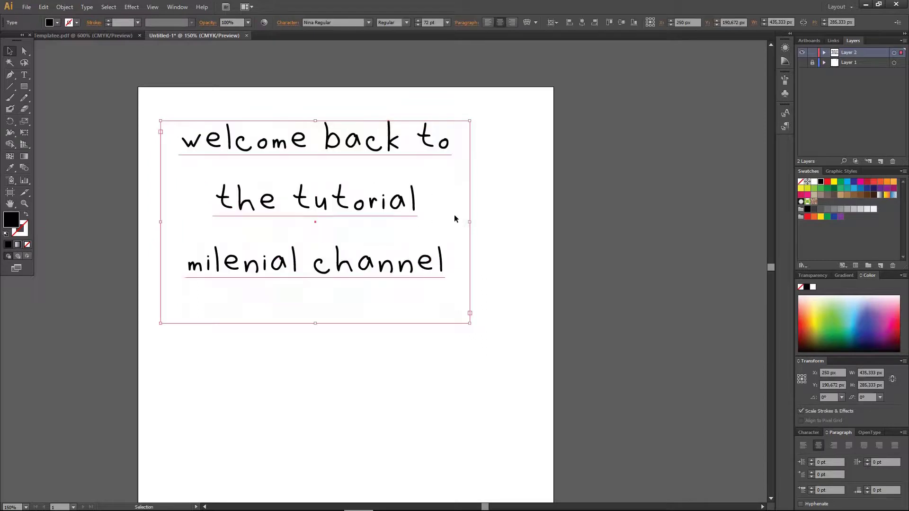
pyautogui.moveTo(391, 194); pyautogui.dragTo(412, 206)
pyautogui.click(548, 306)
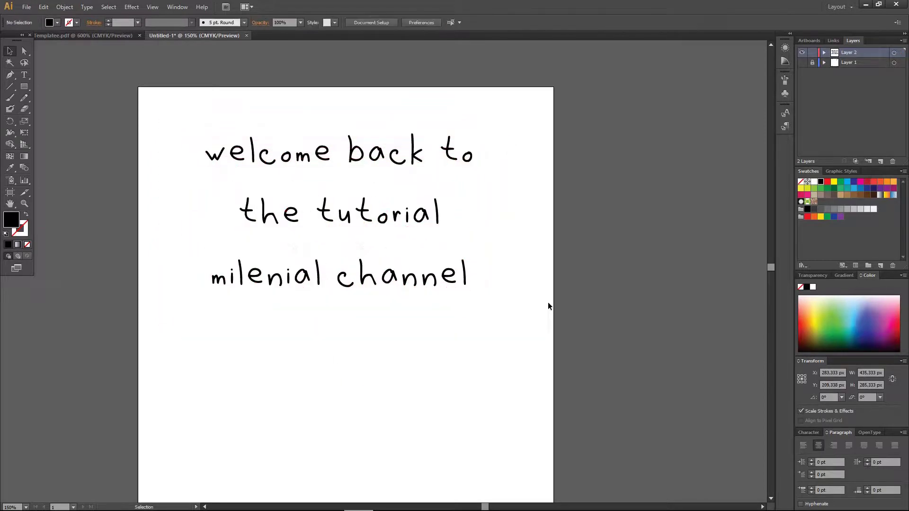
# Replace all text in the frame with "create font using your own handwriting"
pyautogui.doubleClick(419, 281)
pyautogui.hotkey('ctrl', 'a')
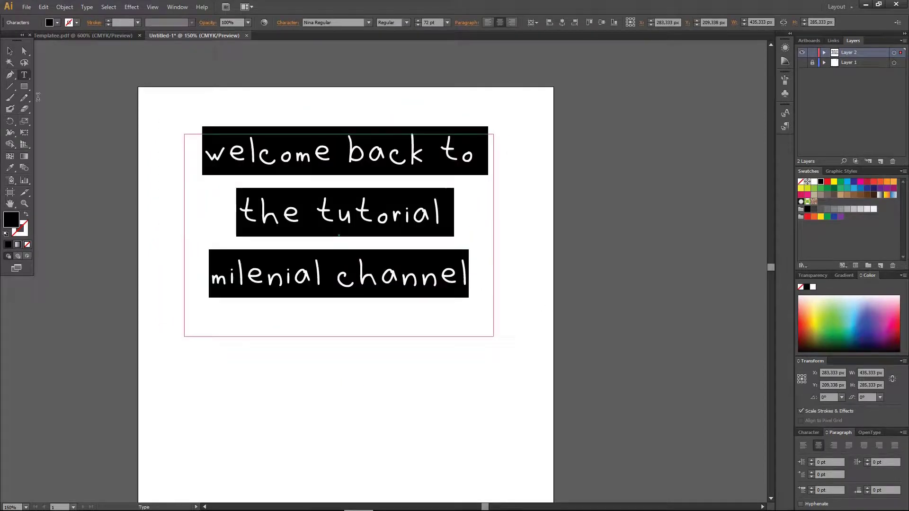
pyautogui.write('h')
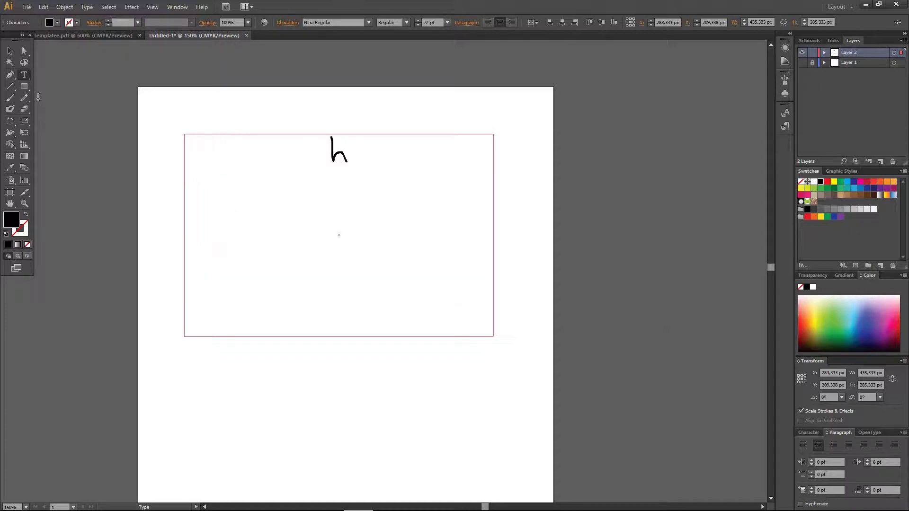
pyautogui.press('BackSpace')
pyautogui.write('create font')
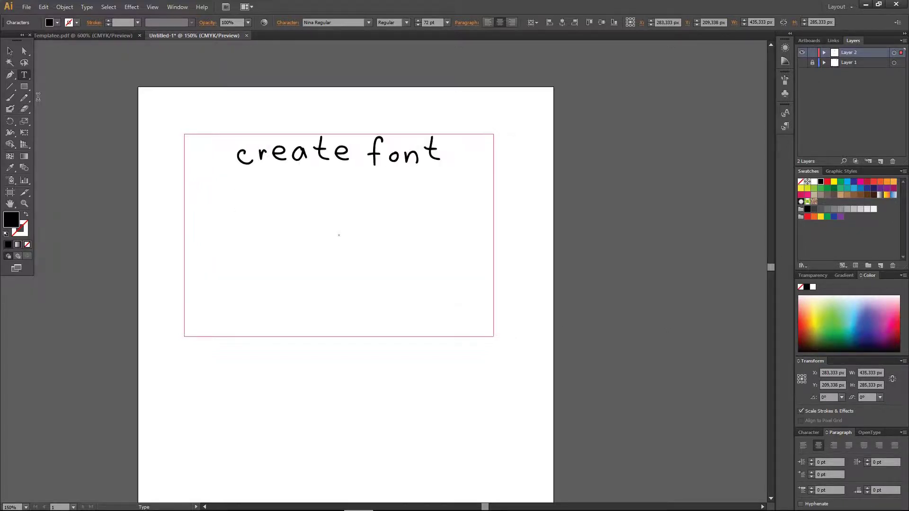
pyautogui.write(' using')
pyautogui.press('Return')
pyautogui.write('your orw')
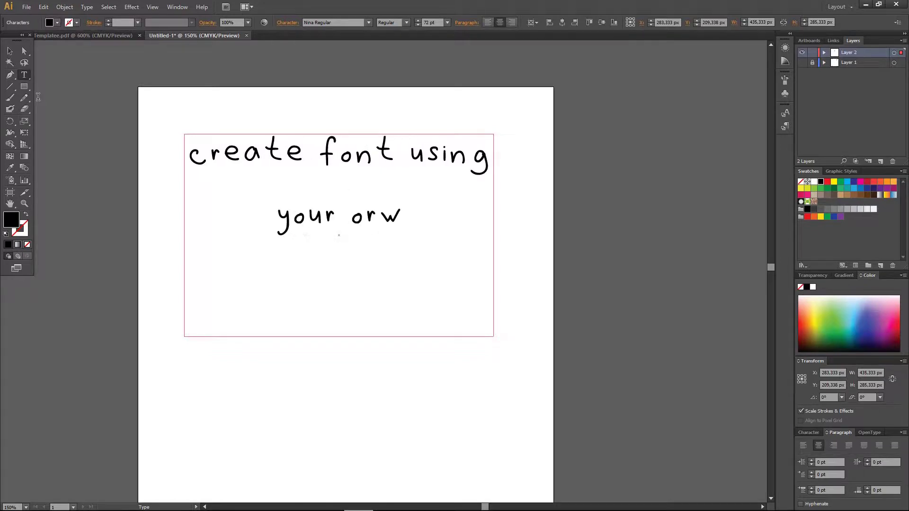
pyautogui.press('BackSpace')
pyautogui.press('BackSpace')
pyautogui.write('wn handwriti')
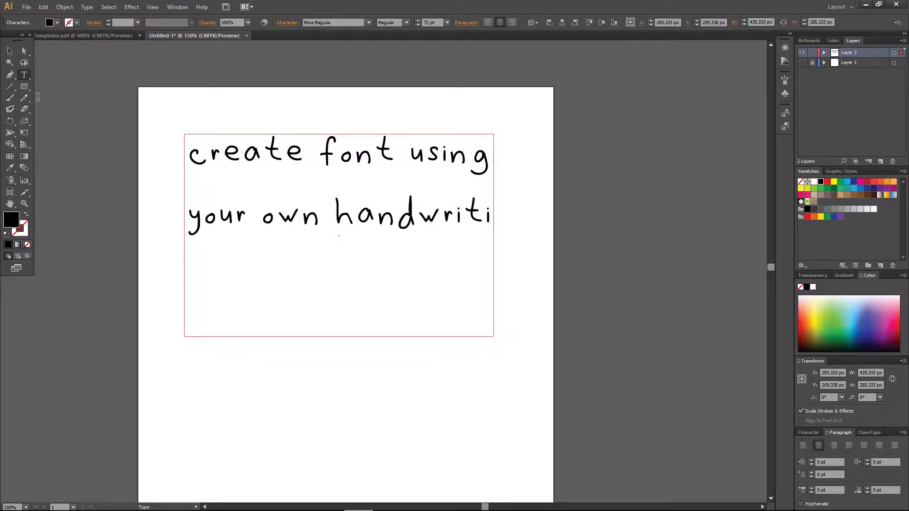
pyautogui.write('ng!')
pyautogui.press('BackSpace')
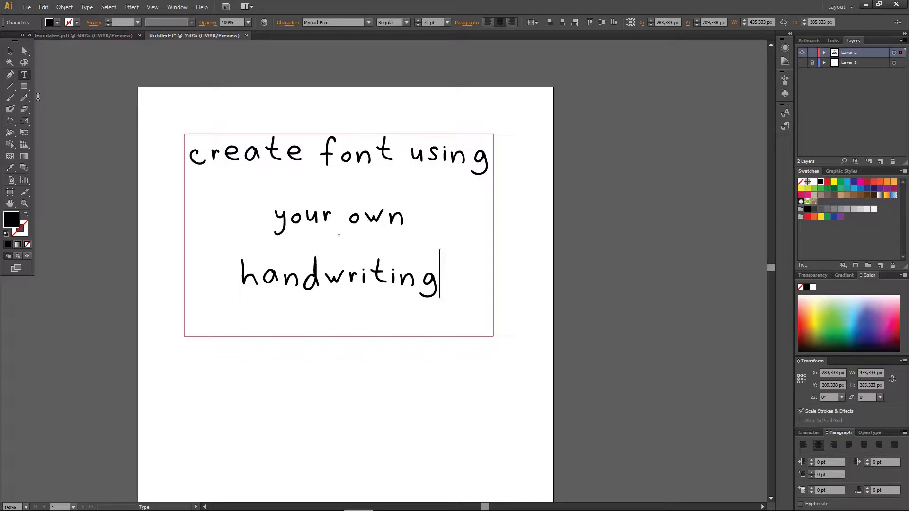
# Center the text frame horizontally on the artboard and deselect it
pyautogui.click(9, 51)
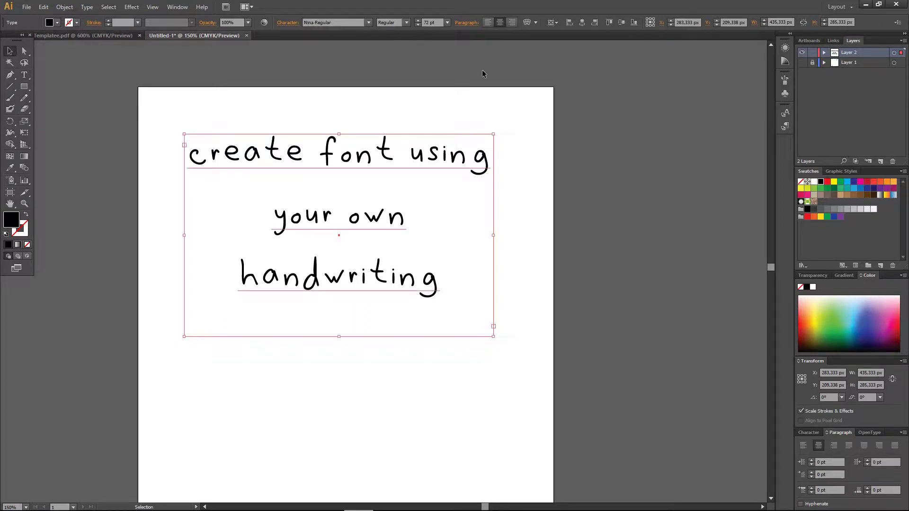
pyautogui.click(582, 22)
pyautogui.click(565, 83)
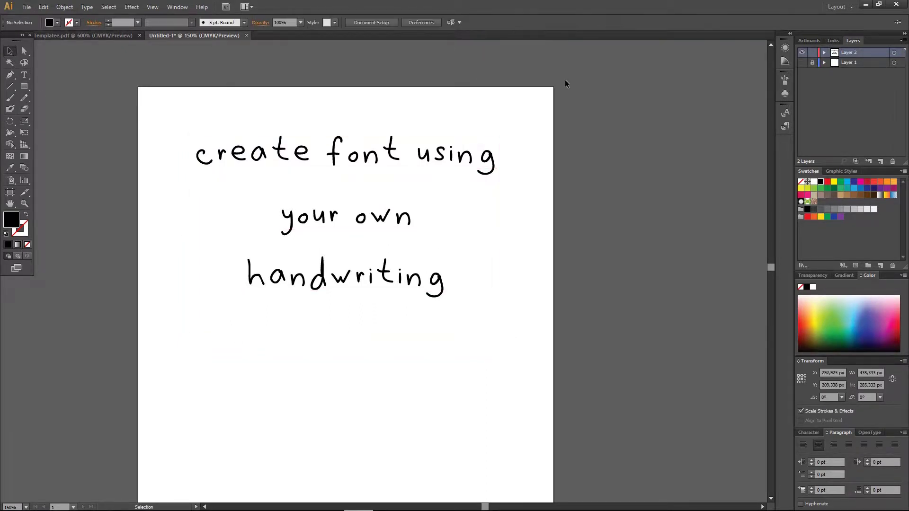
# Insert the word "a" before "font" so the text reads "create a font using your own handwriting"
pyautogui.scroll(3, 566, 84)
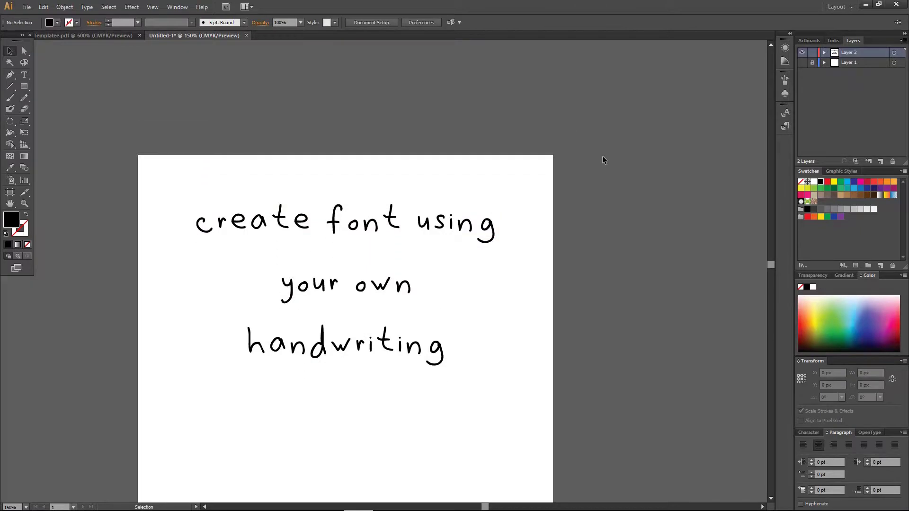
pyautogui.scroll(1, 602, 160)
pyautogui.hotkey('ctrl', '+')
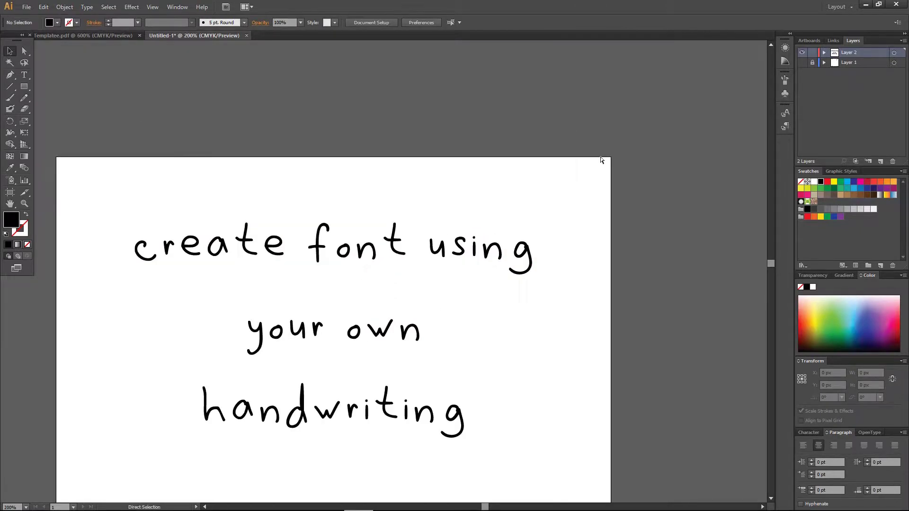
pyautogui.scroll(-2, 600, 158)
pyautogui.doubleClick(313, 184)
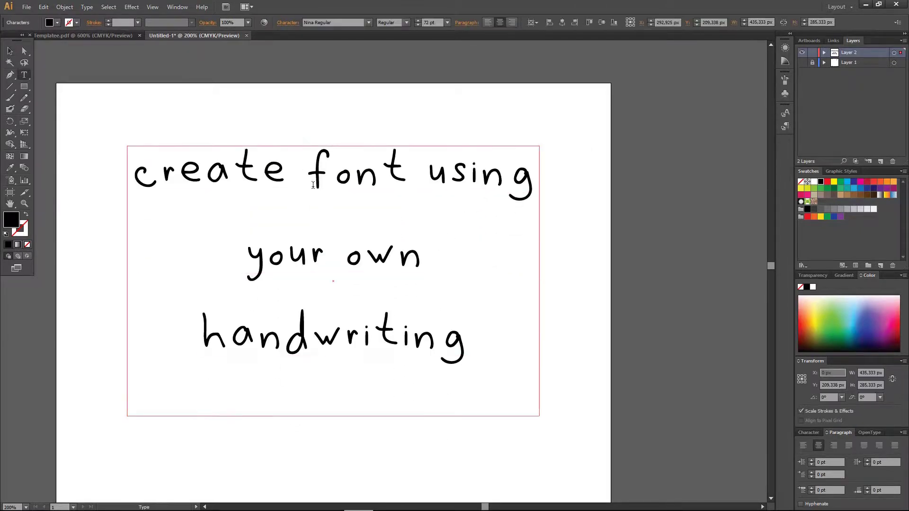
pyautogui.write('a')
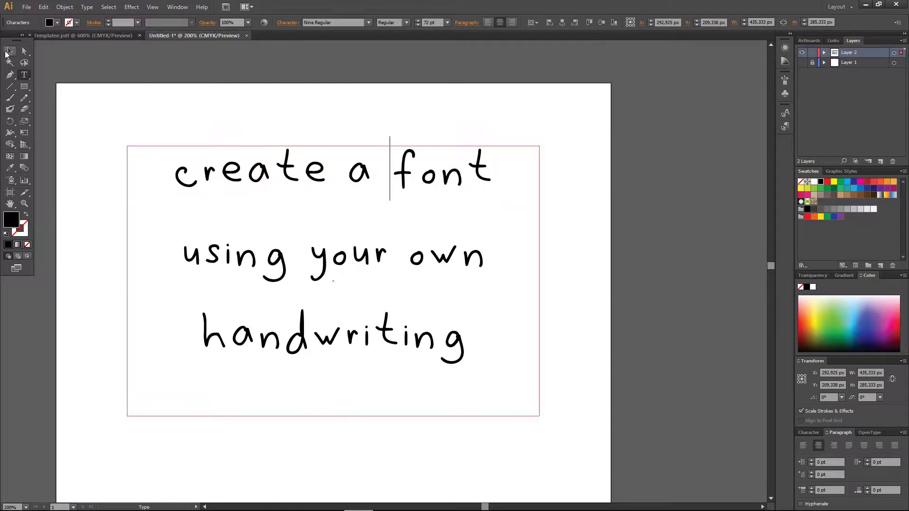
pyautogui.click(7, 52)
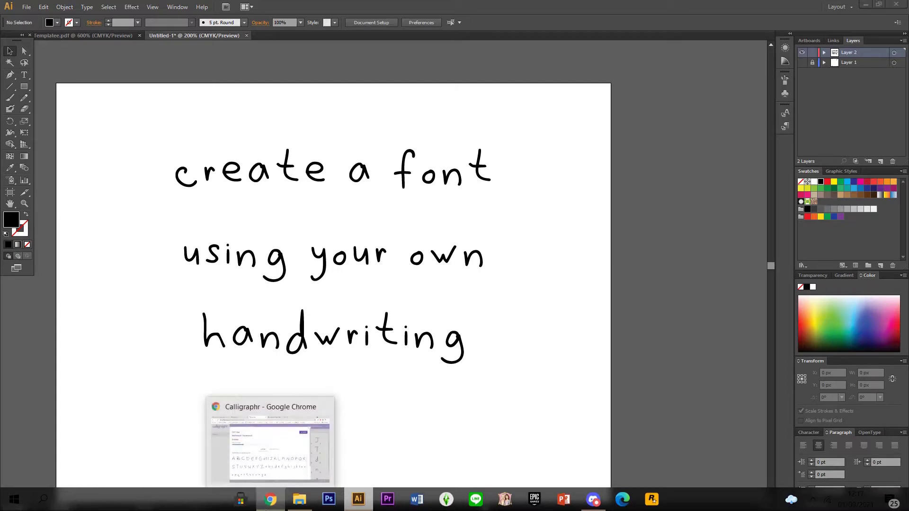
pyautogui.click(267, 504)
pyautogui.click(269, 504)
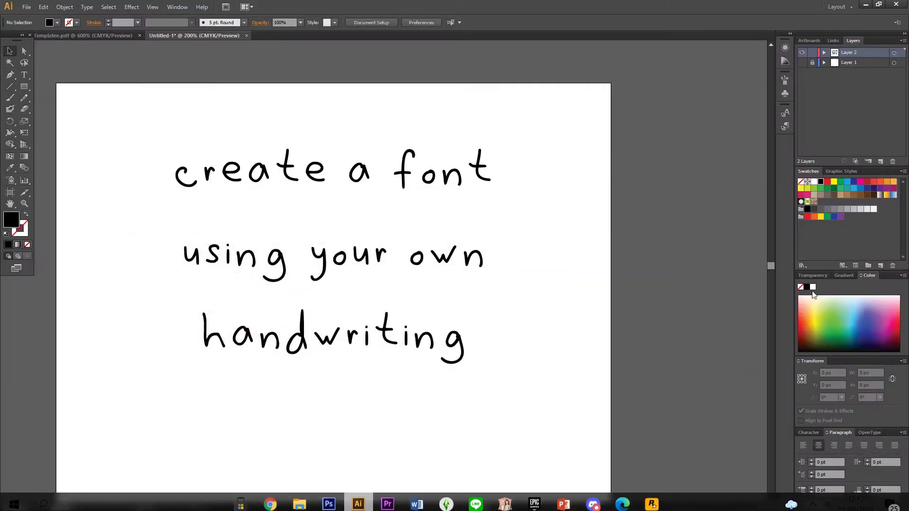